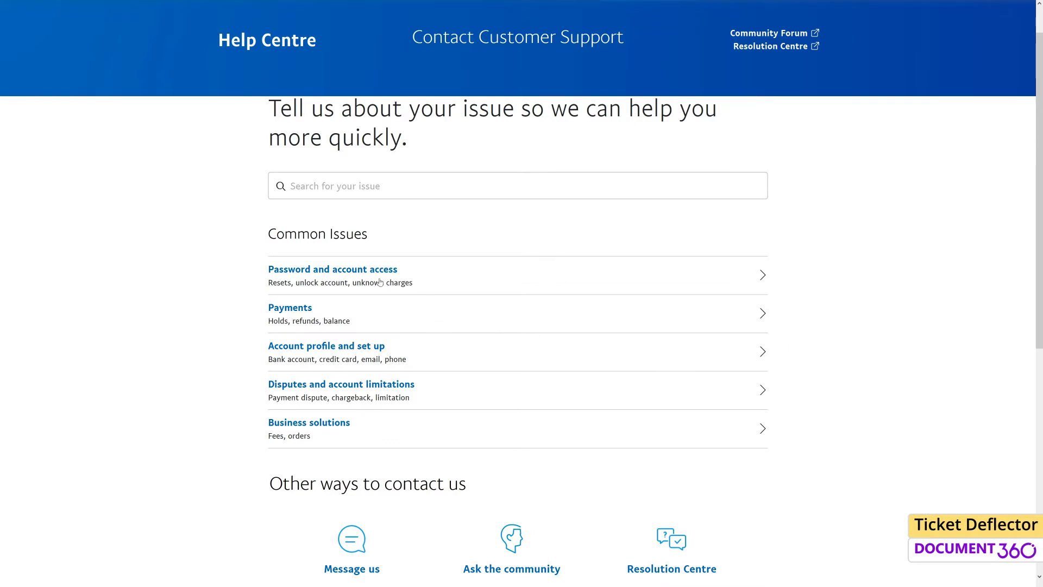
- Browse the PayPal Help Centre categories and open the Developer and technical inquiries page
click(311, 272)
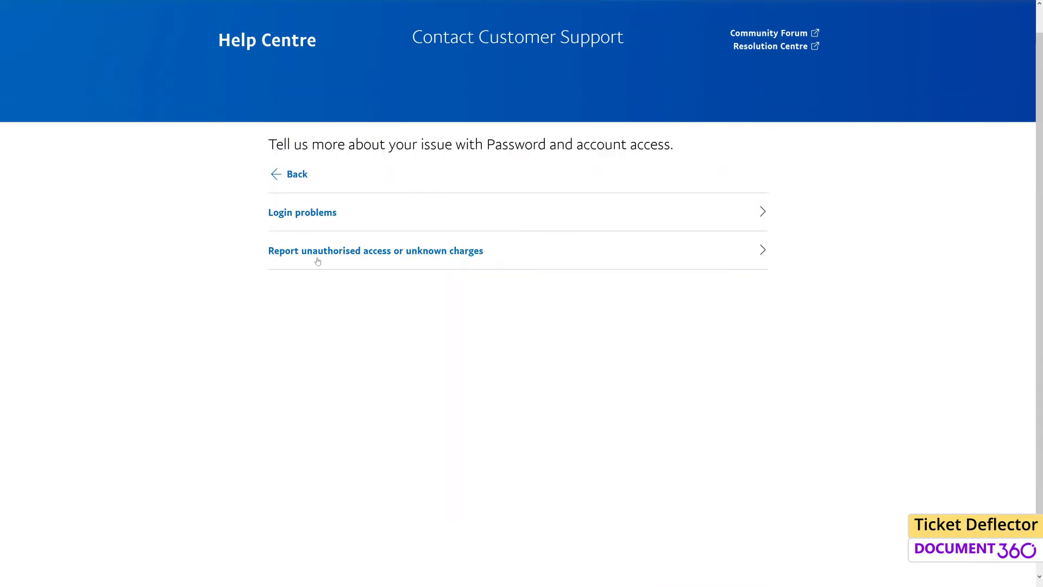
click(292, 176)
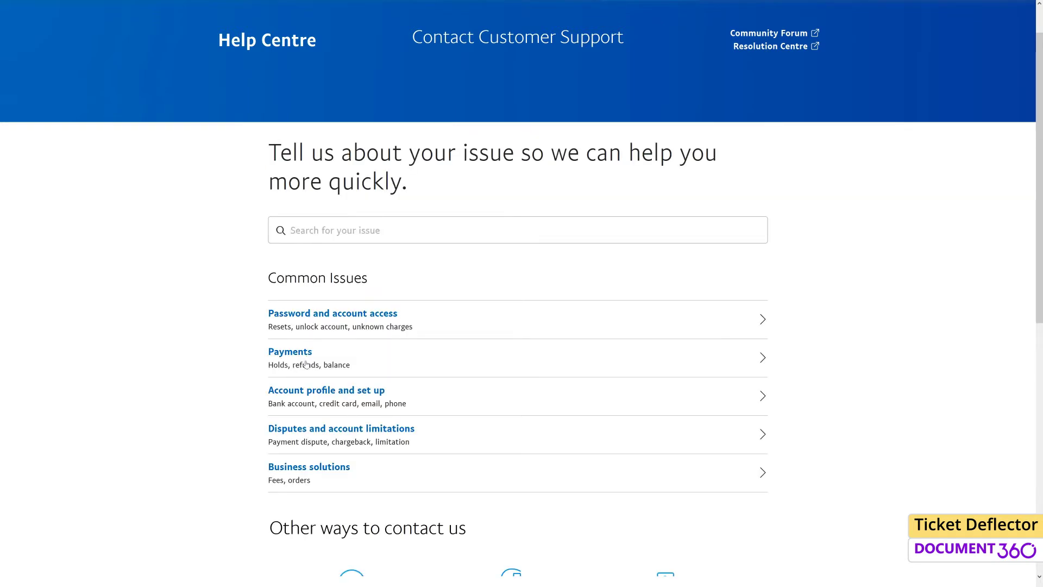
click(308, 392)
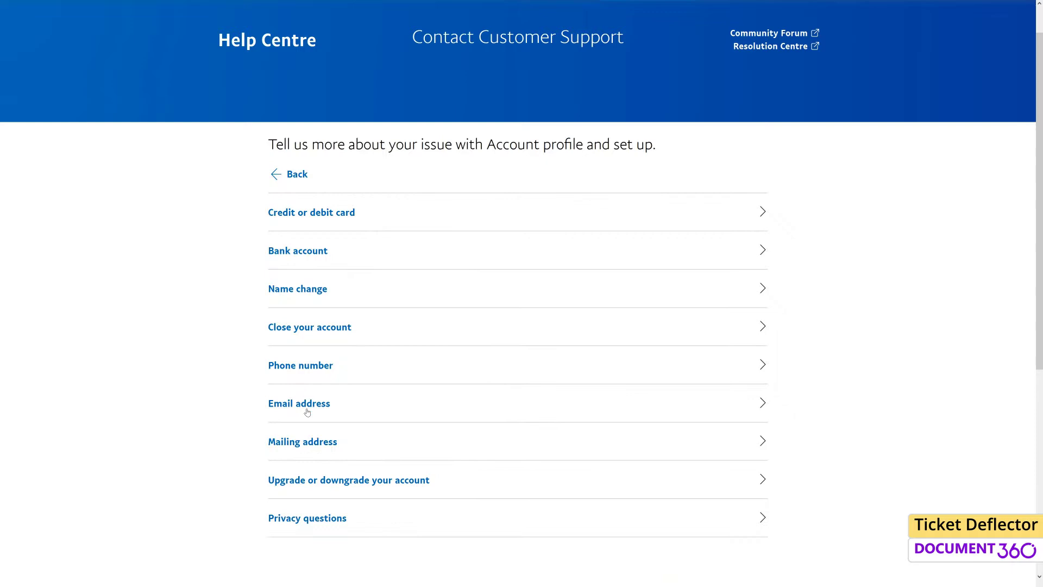
click(297, 176)
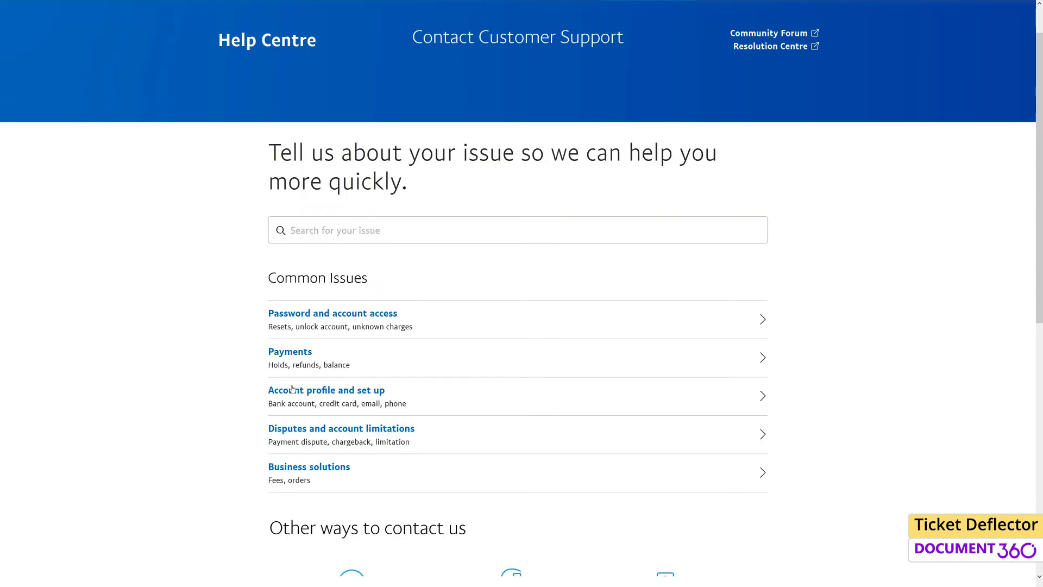
click(306, 470)
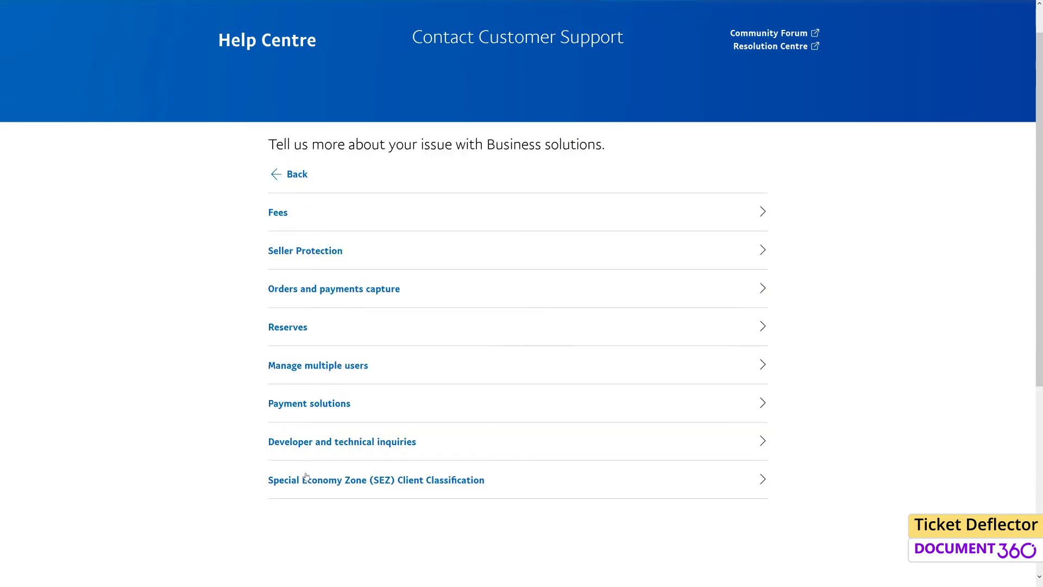
click(302, 442)
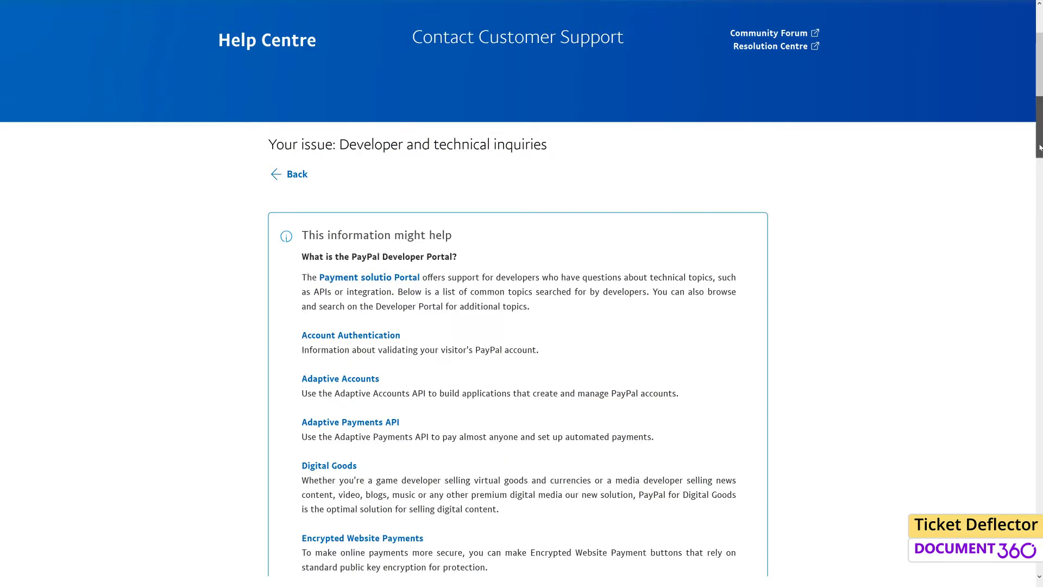
scroll(322, 471, down, 5)
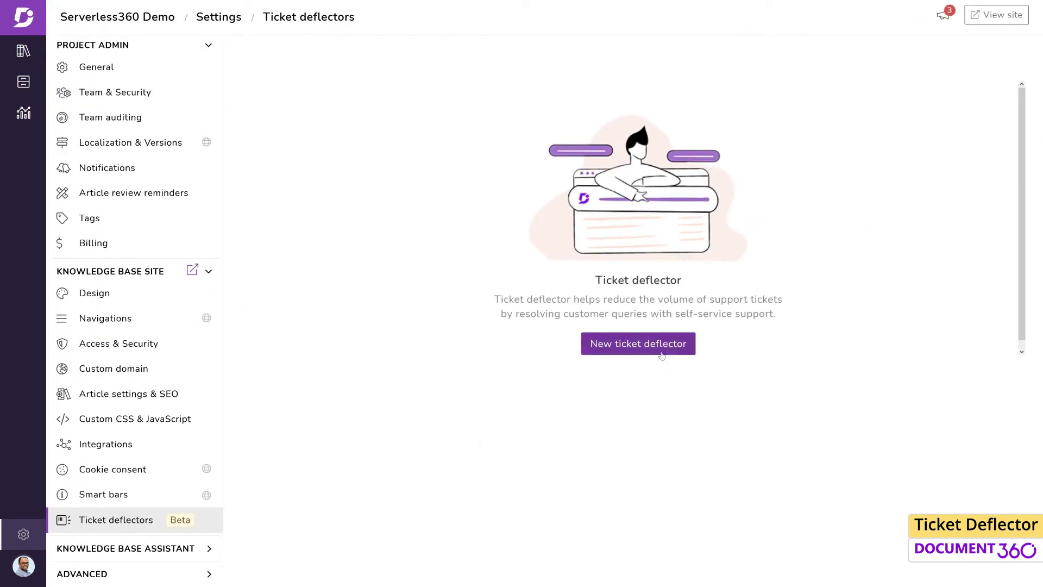
- Create a new ticket deflector asking 'Do you offer discounts?' that leads to a new block step
click(662, 354)
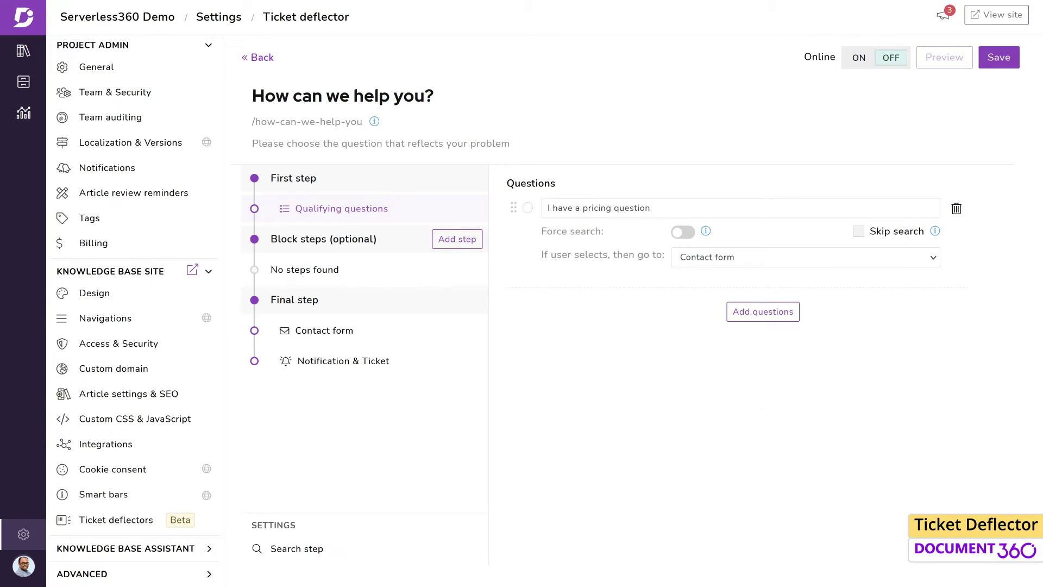
drag(651, 208, 546, 208)
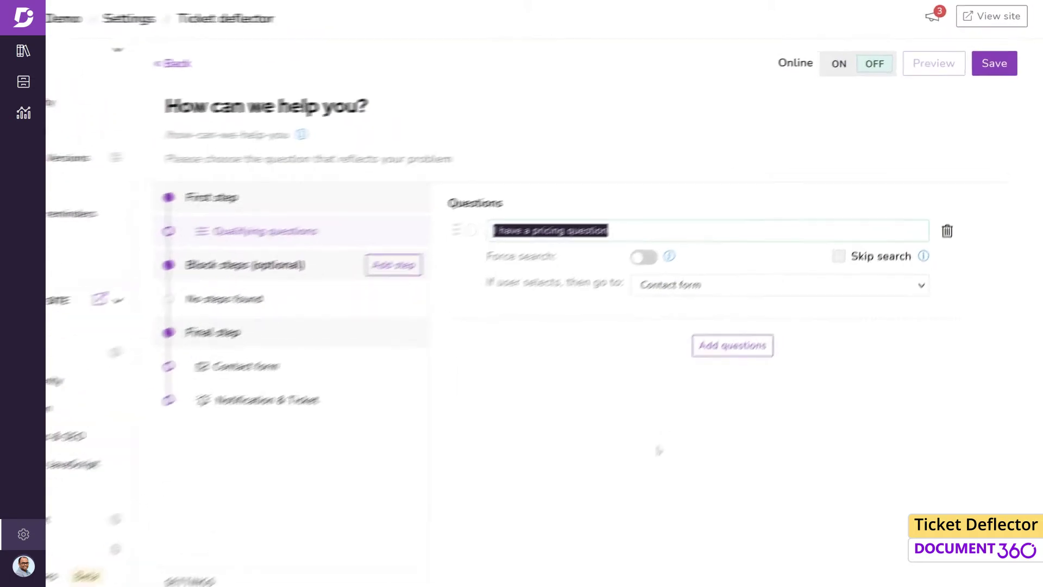
text(Do )
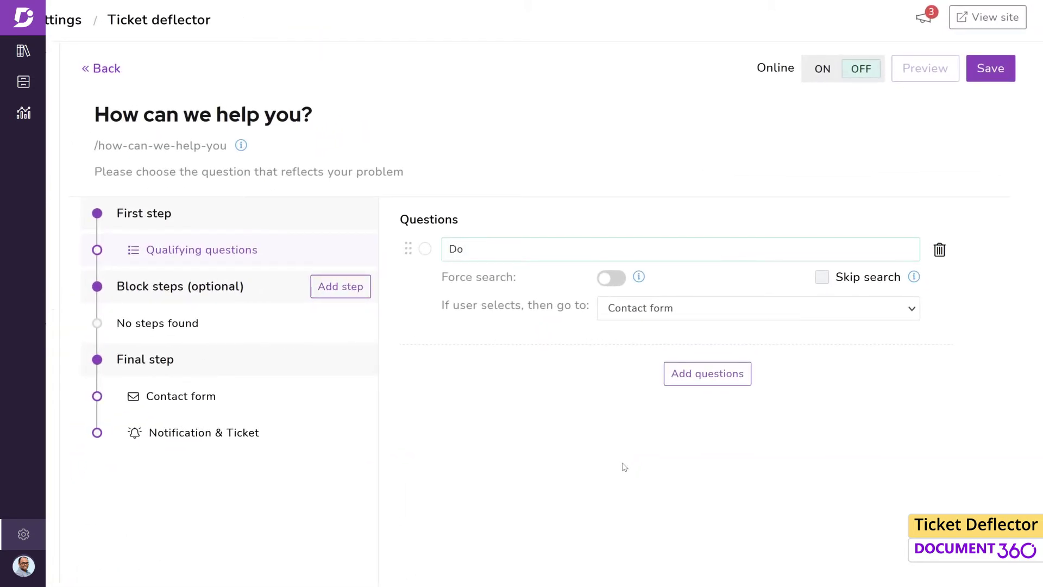
text(you offer discounts?)
click(674, 304)
click(663, 347)
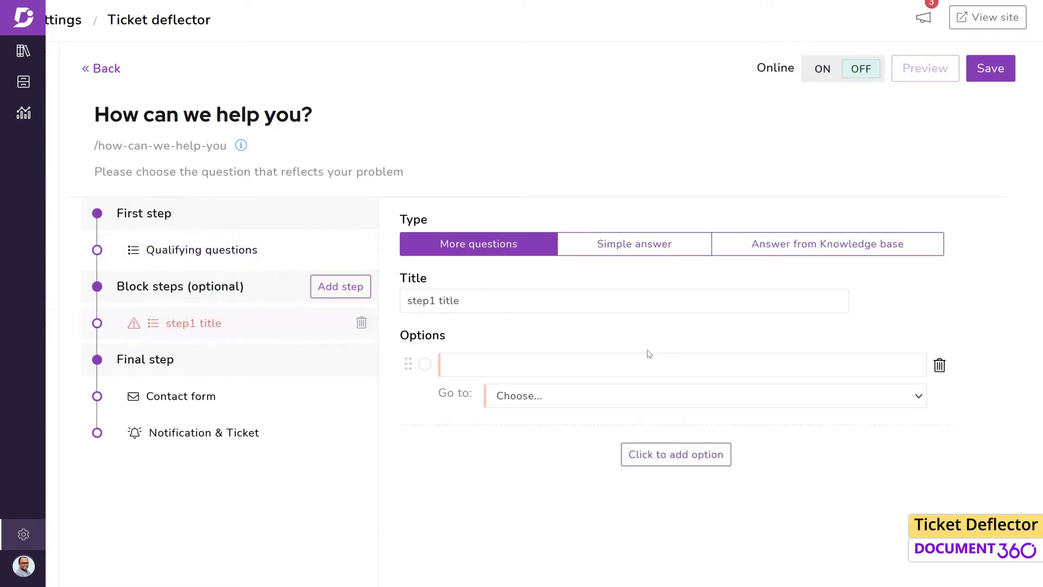
- Title the block step 'Are you a non-profit organization?' and give it a 'Yes' option
key(ctrl+a)
text(Are you a )
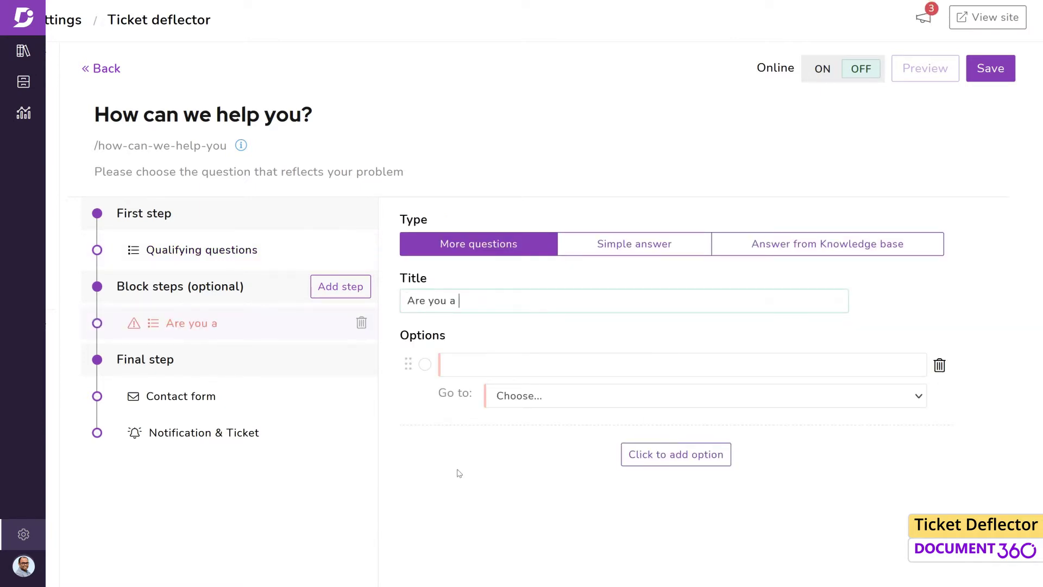
text(non-profit organization?)
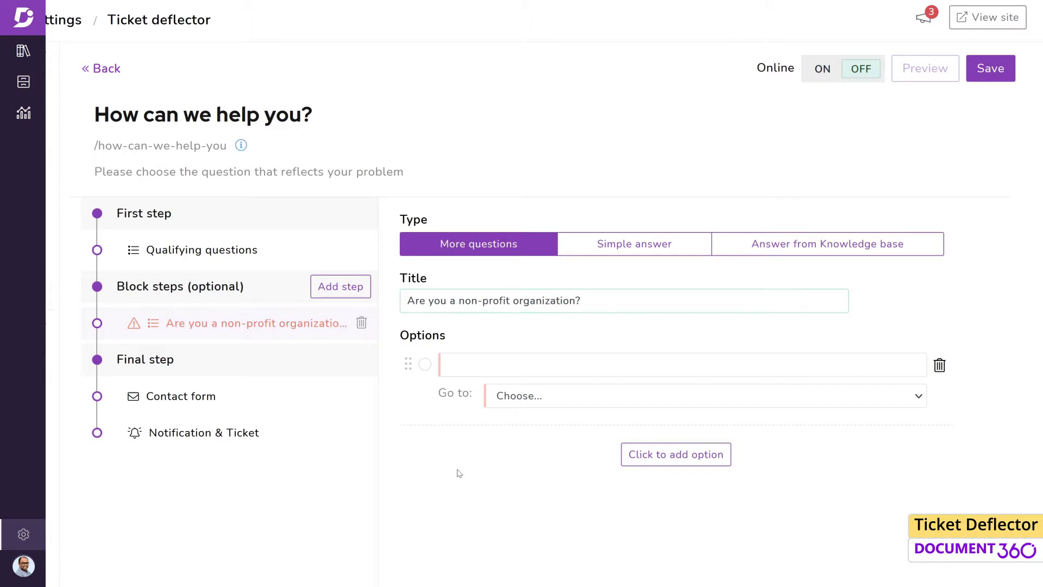
click(441, 372)
text(Yes)
- Route Yes to a 'Customer discount' simple answer offering 10% off annual bills for non-profits
click(567, 395)
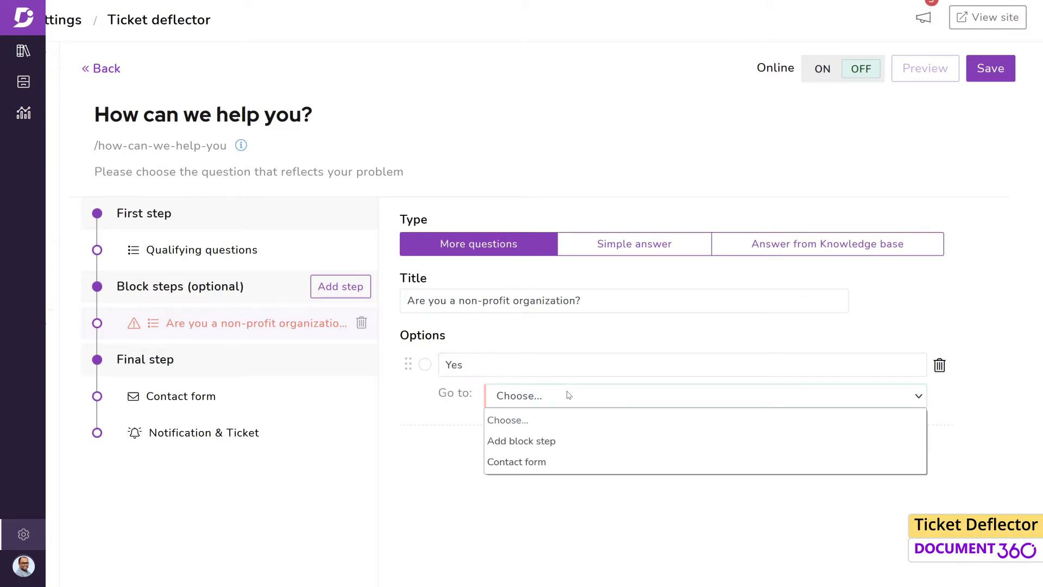
click(564, 440)
click(634, 244)
text(Customer discount)
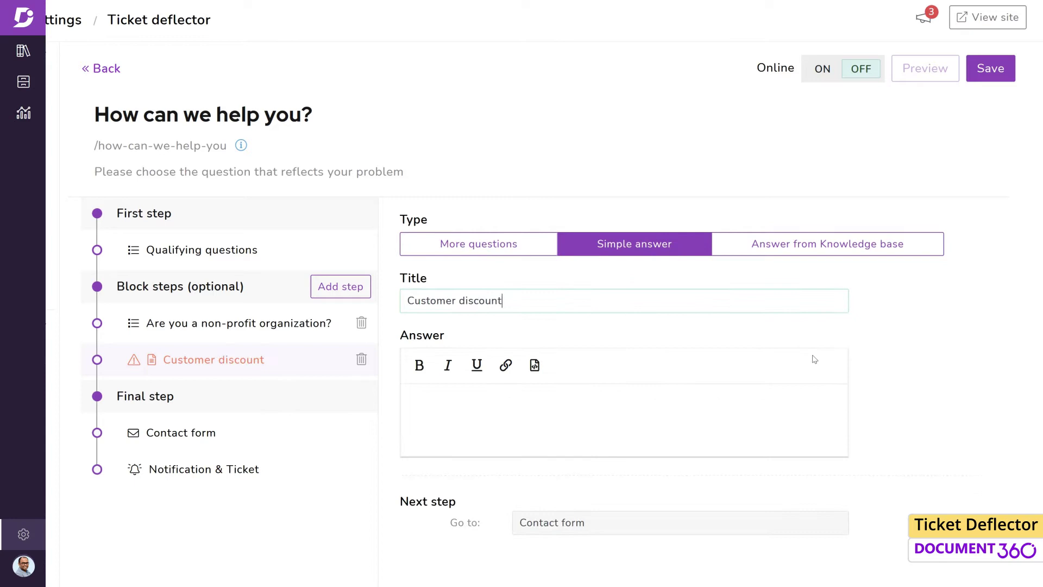
key(Tab)
text(We offer 10% discount to non-profit organizations which)
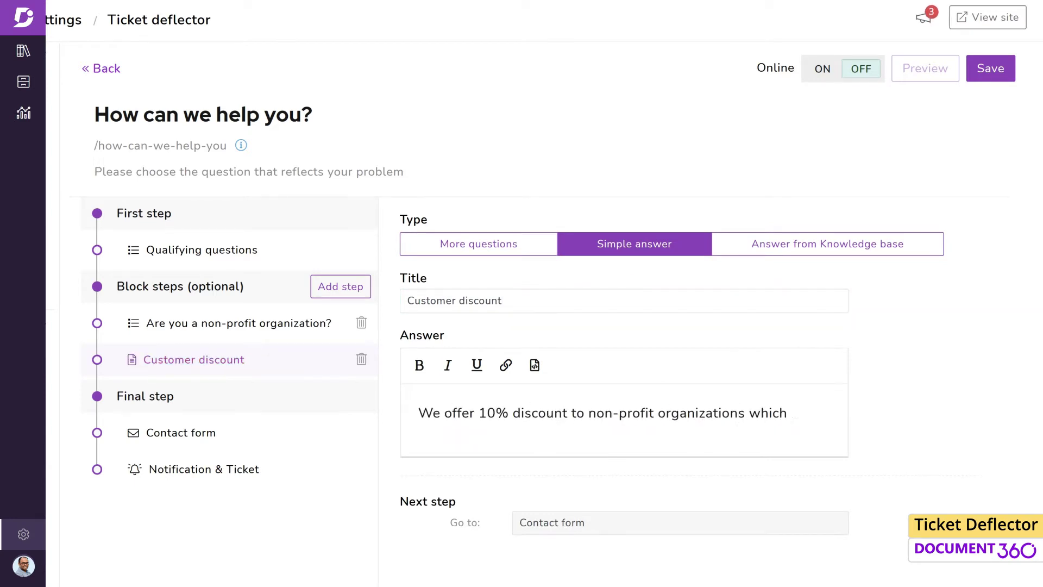
text( is applicable for annual billing.)
- Add a 'No' option leading to the contact form, then save the deflector online
click(304, 324)
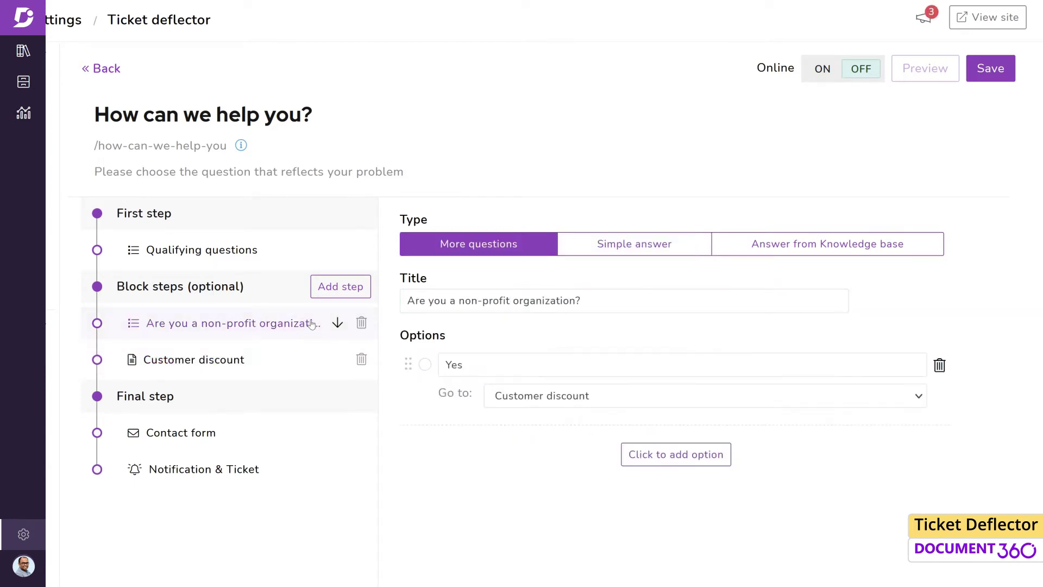
click(677, 459)
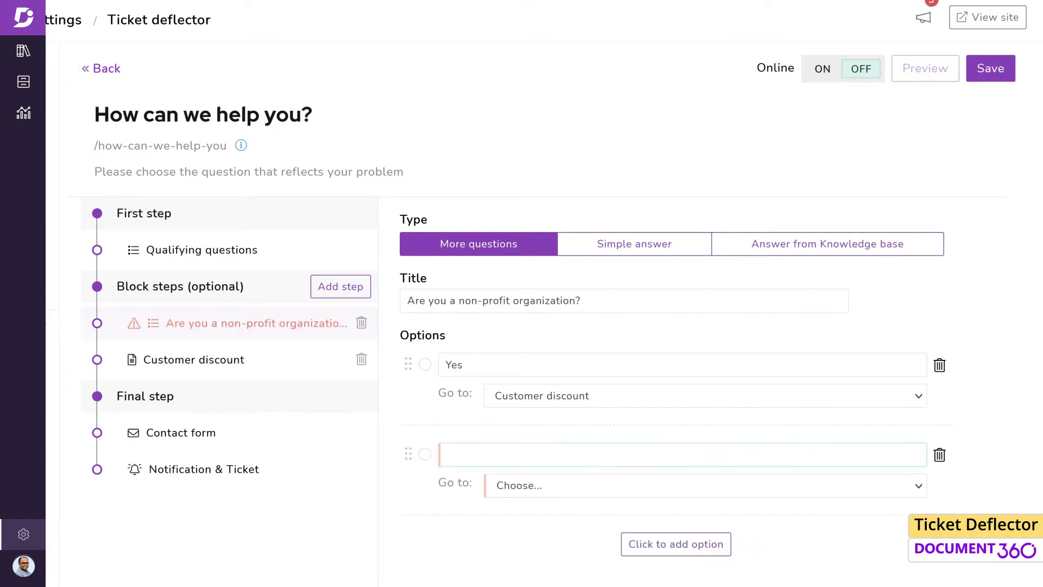
text(No)
click(899, 485)
click(868, 551)
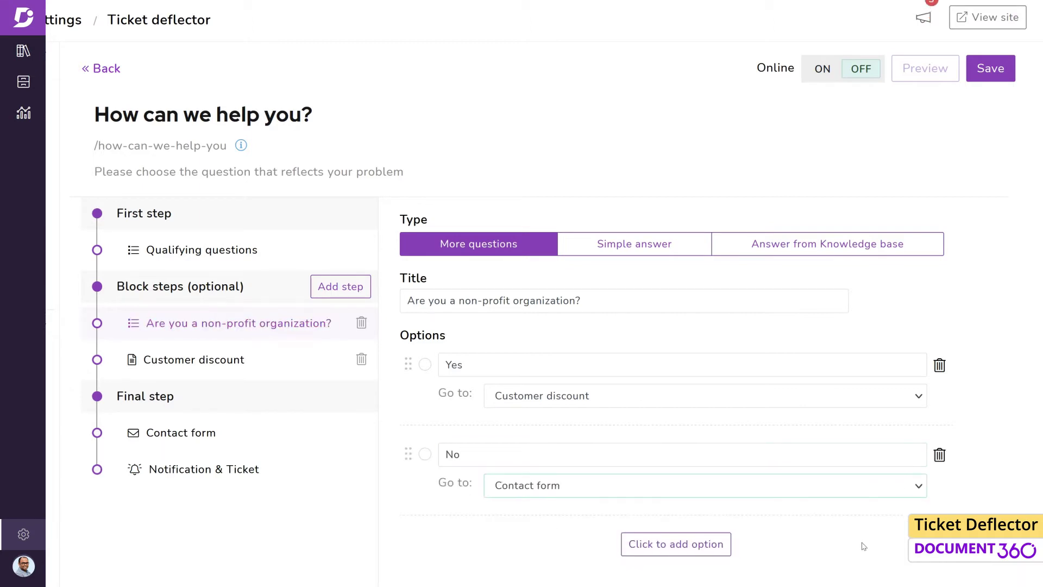
key(ctrl+s)
click(823, 69)
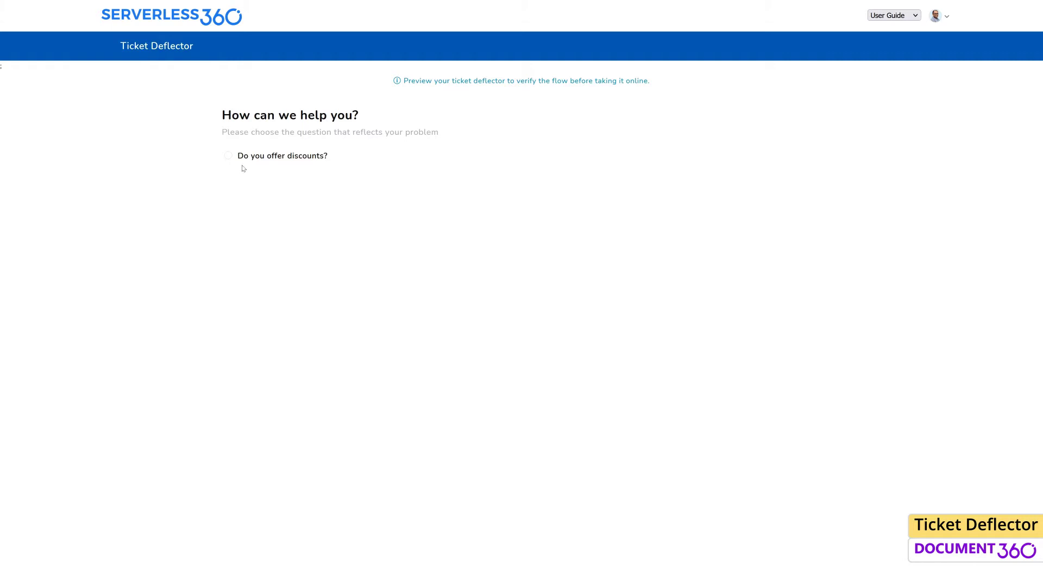
click(228, 156)
click(236, 219)
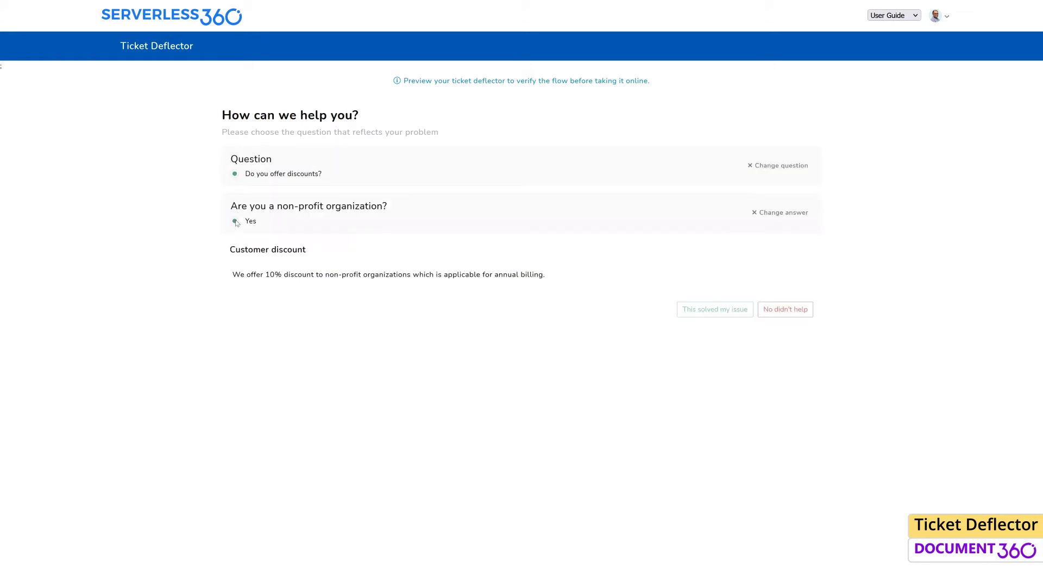
click(783, 213)
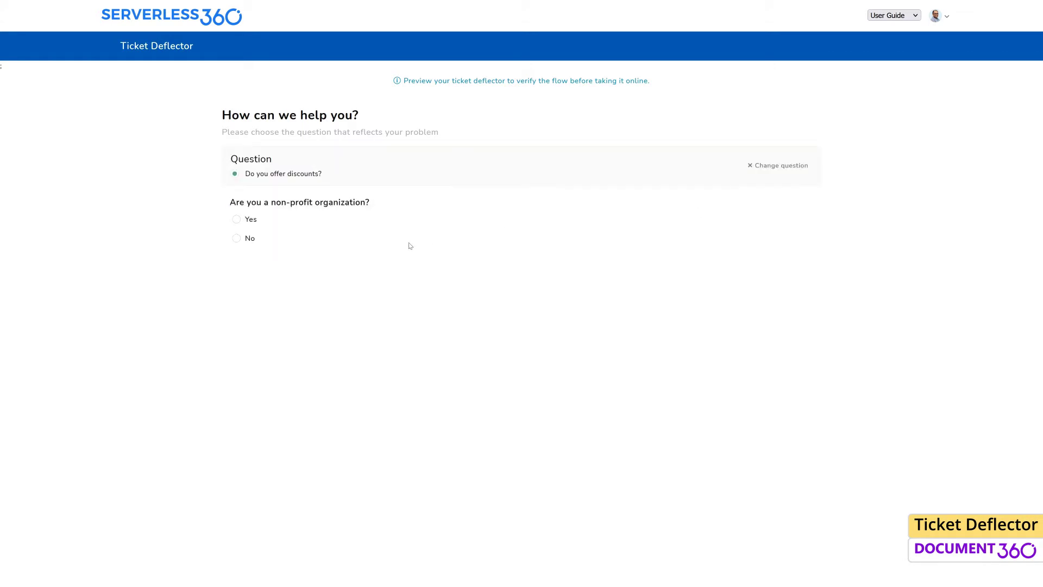
click(236, 239)
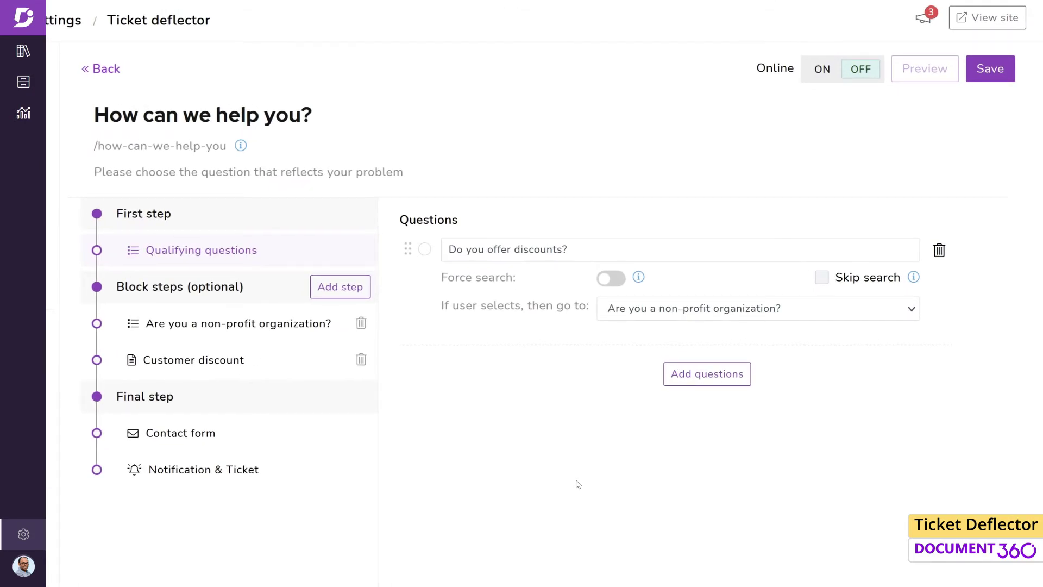
- Add 'Do you provide analytics functionality?' with forced search routed to Contact Form, then save it online
click(745, 386)
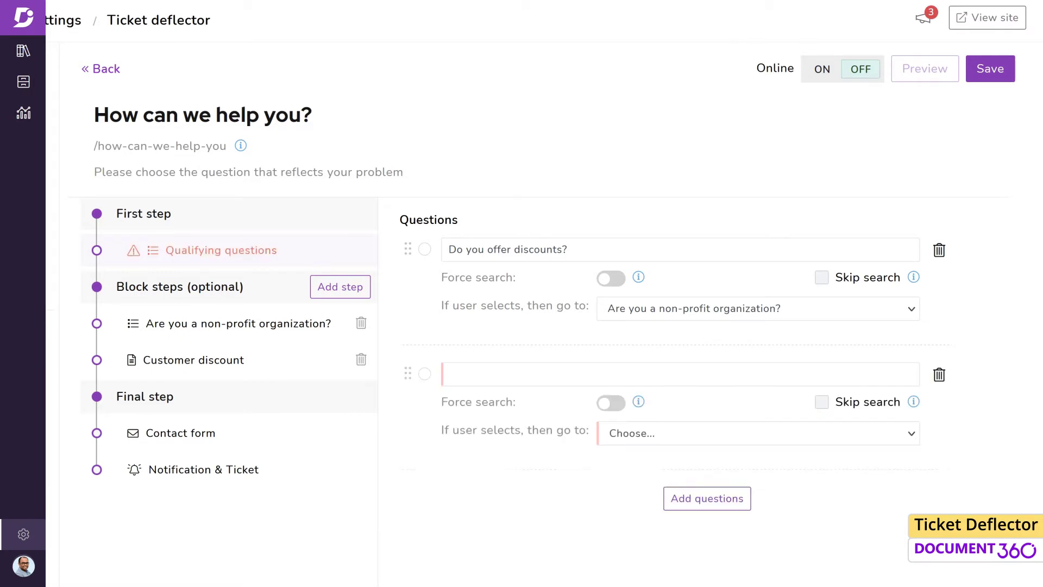
text(Do you provide analytics functionality?)
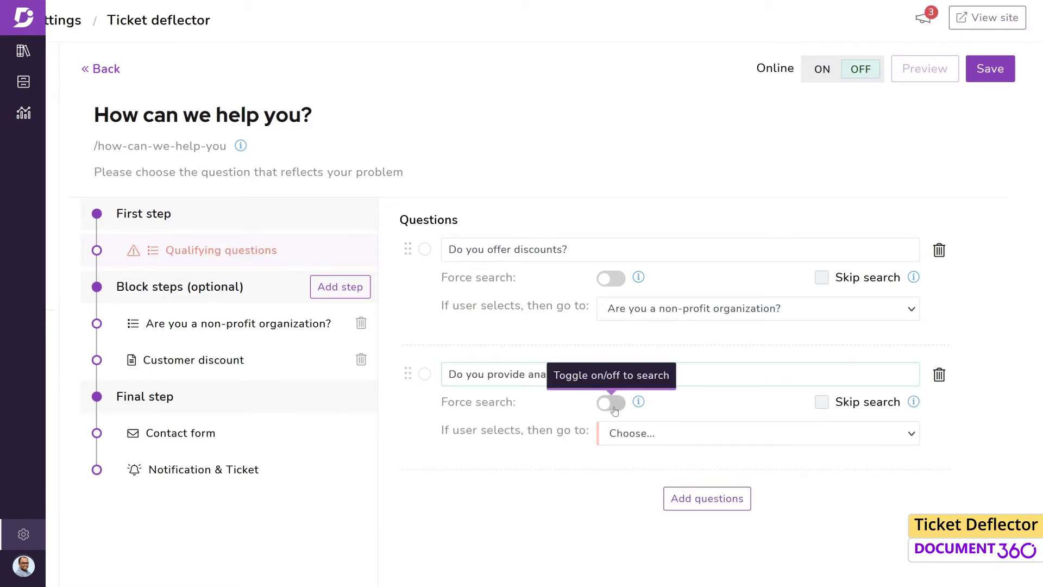
click(613, 404)
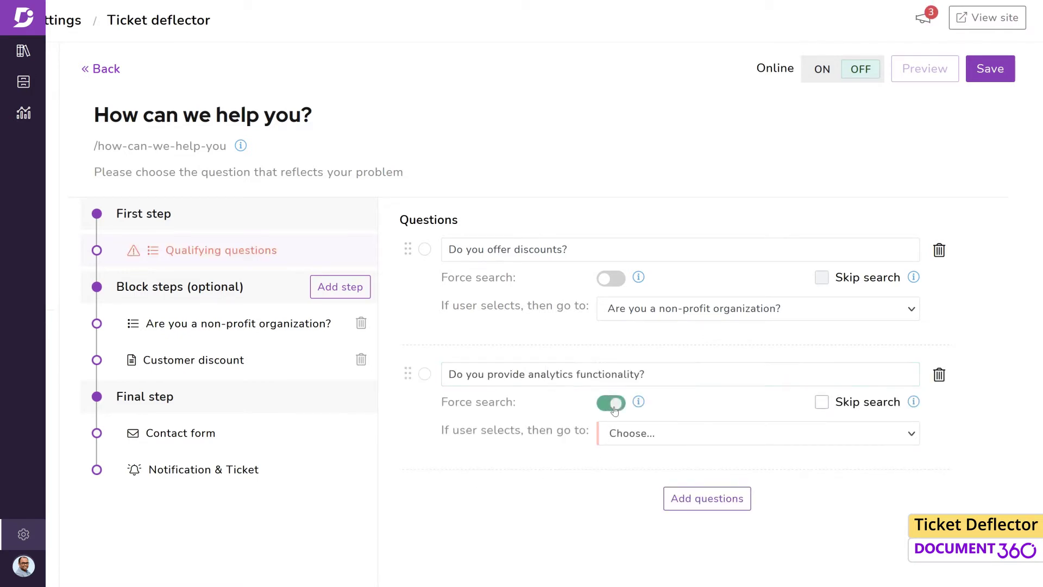
click(850, 440)
key(Down)
key(Down)
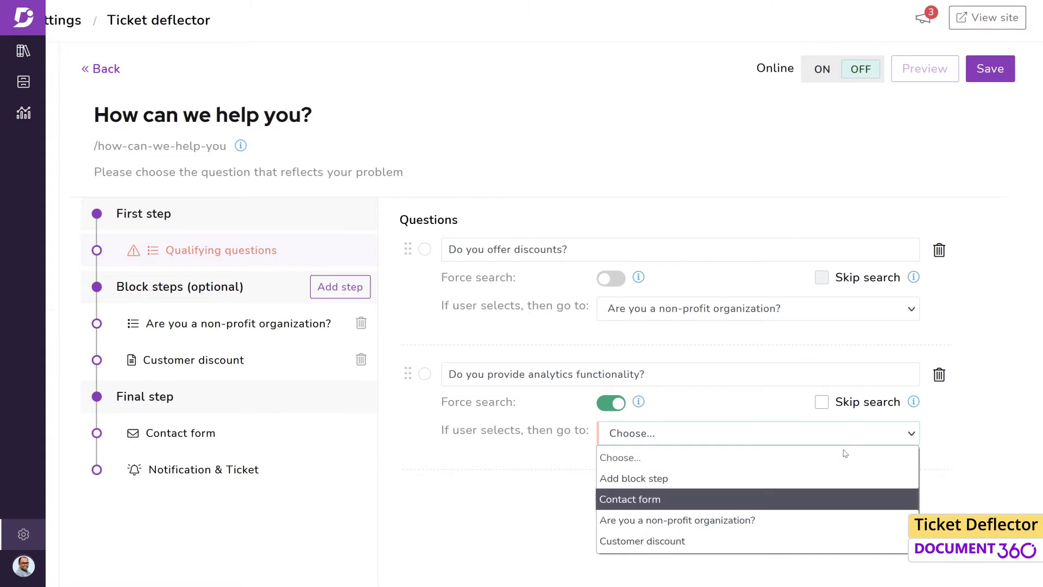
key(Return)
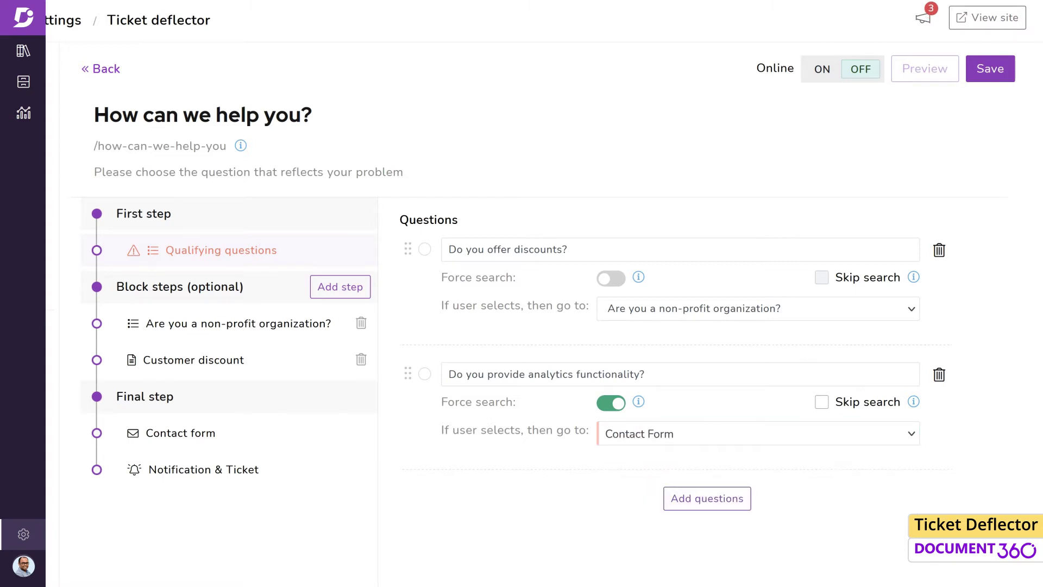
click(822, 70)
click(989, 69)
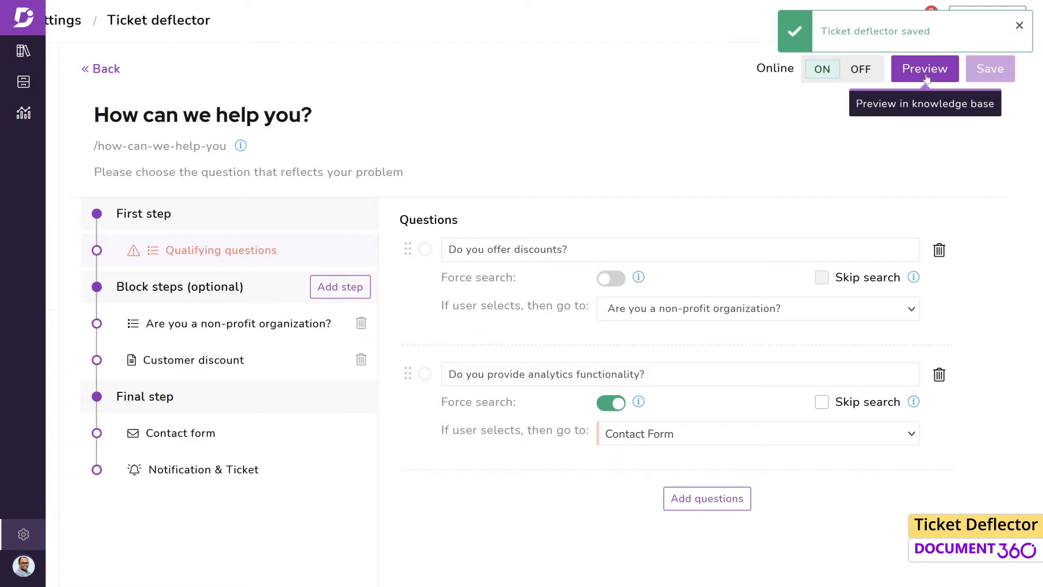
- Preview the analytics question, search 'analy', open a result, then report that no answer helped
click(925, 70)
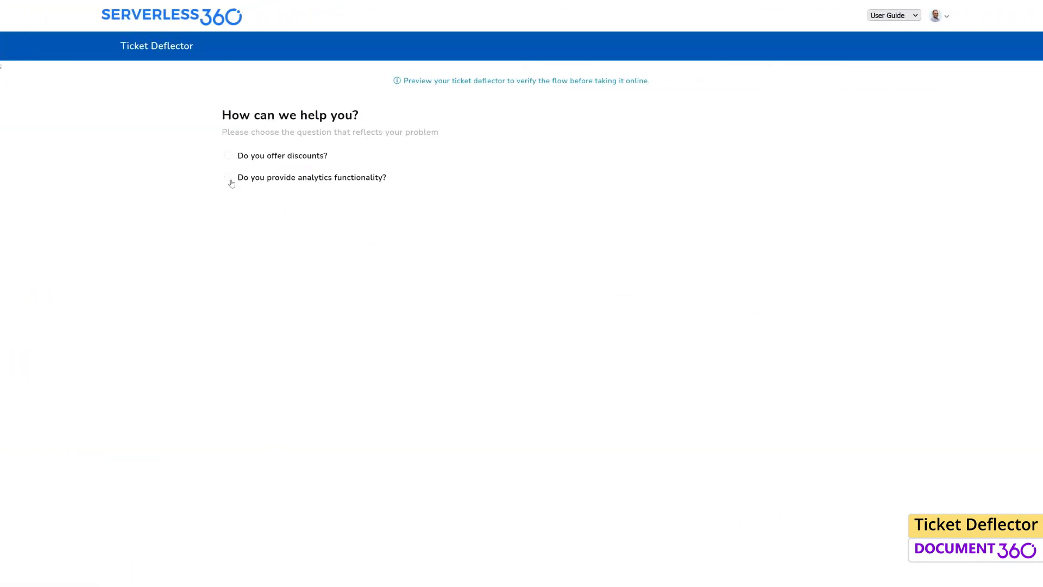
click(230, 179)
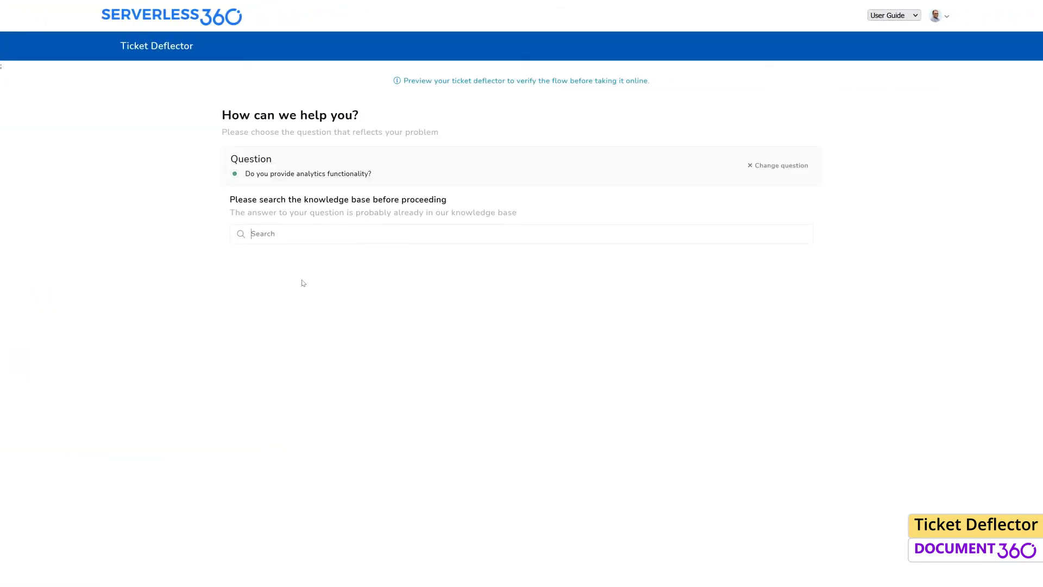
text(analy)
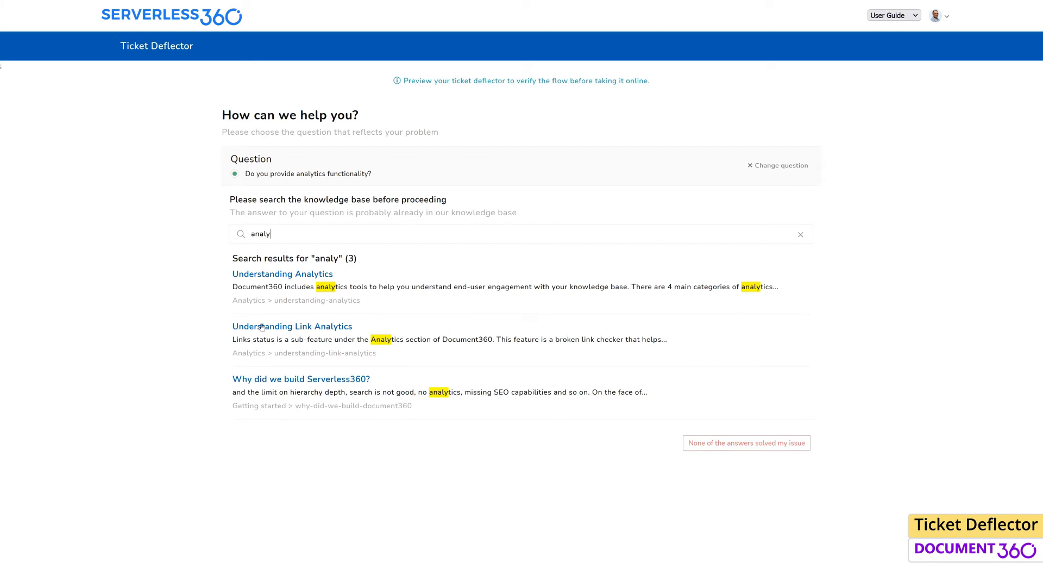
click(261, 326)
key(Escape)
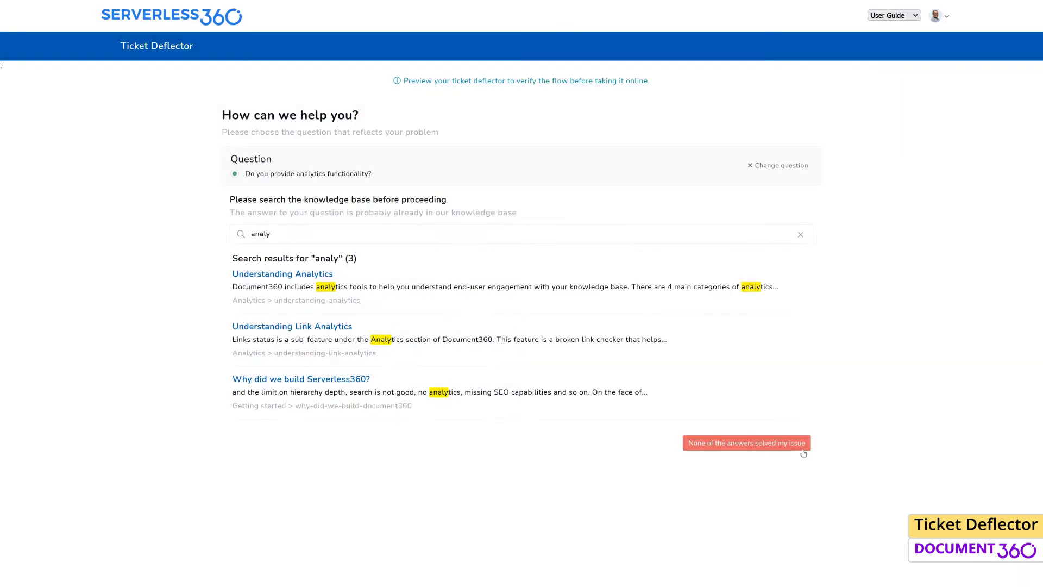
click(803, 451)
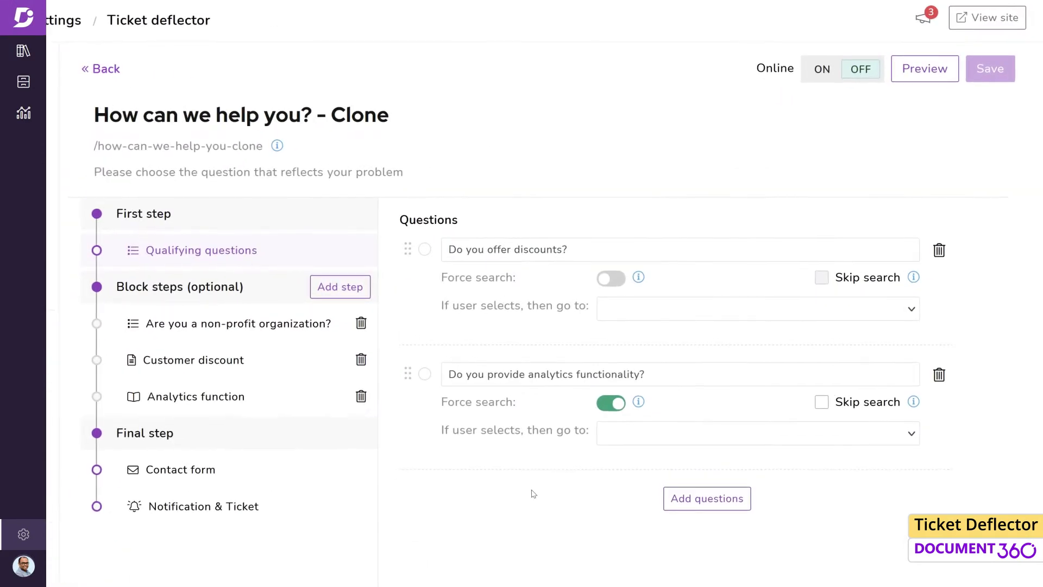
- Add the question 'How do I cancel my subscription?' leading to a new block step
click(762, 415)
text(How do I cancel my sub)
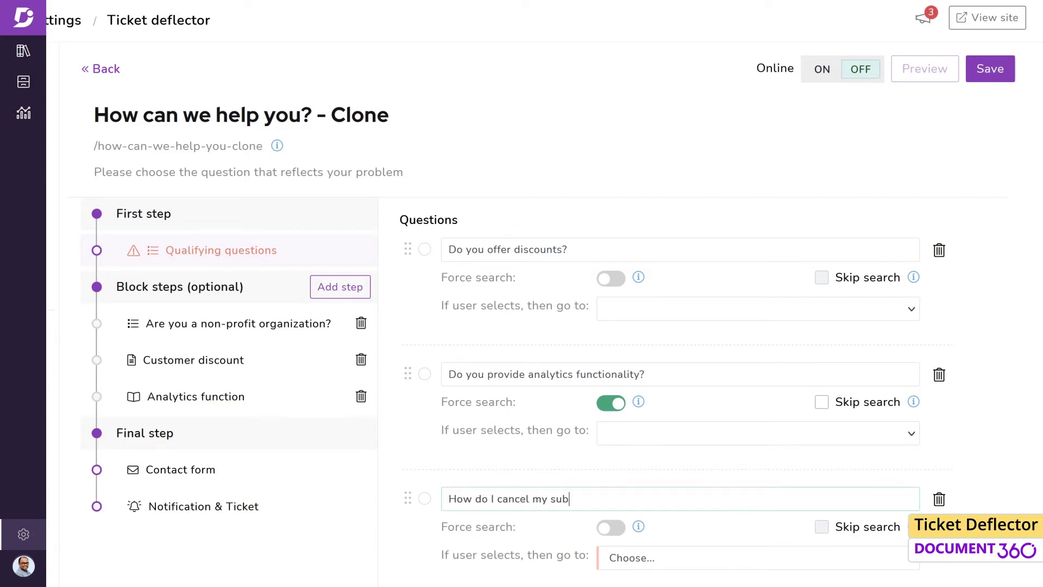
text(scription?)
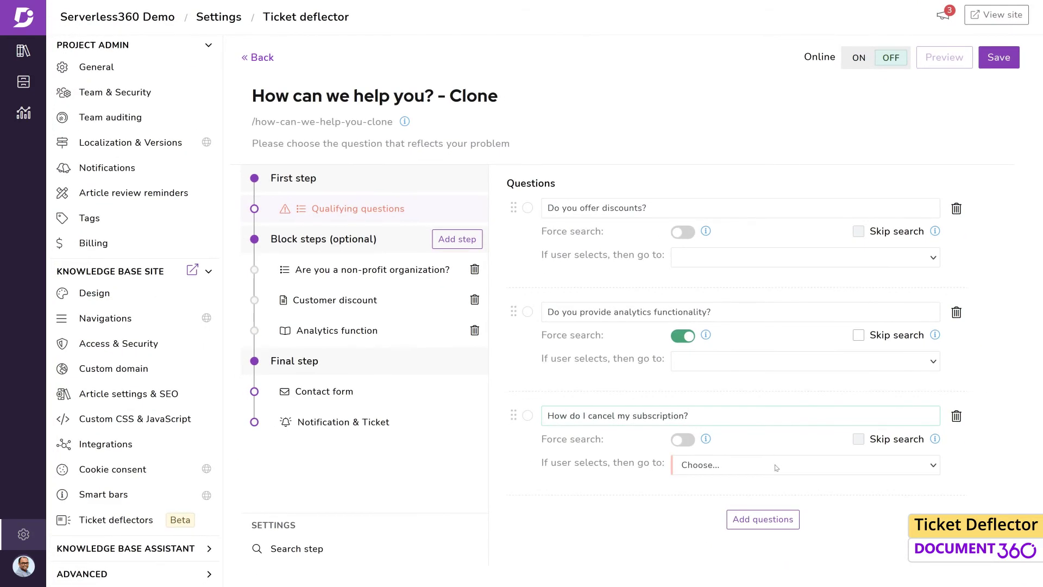
click(776, 466)
click(773, 502)
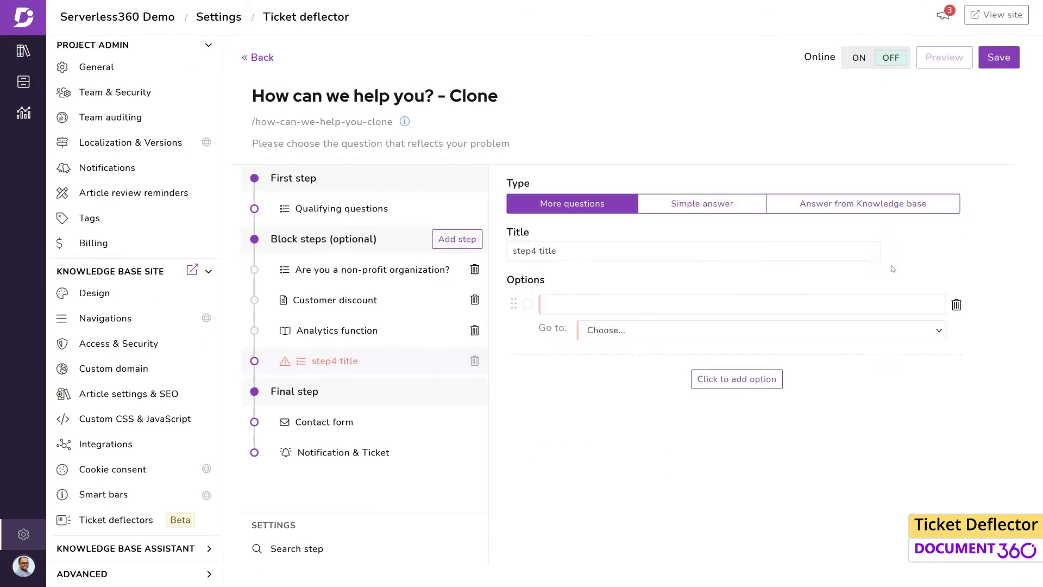
- Make it a knowledge-base step 'Cancel subscription' with the Cancelling your subscription article, then save online
click(896, 206)
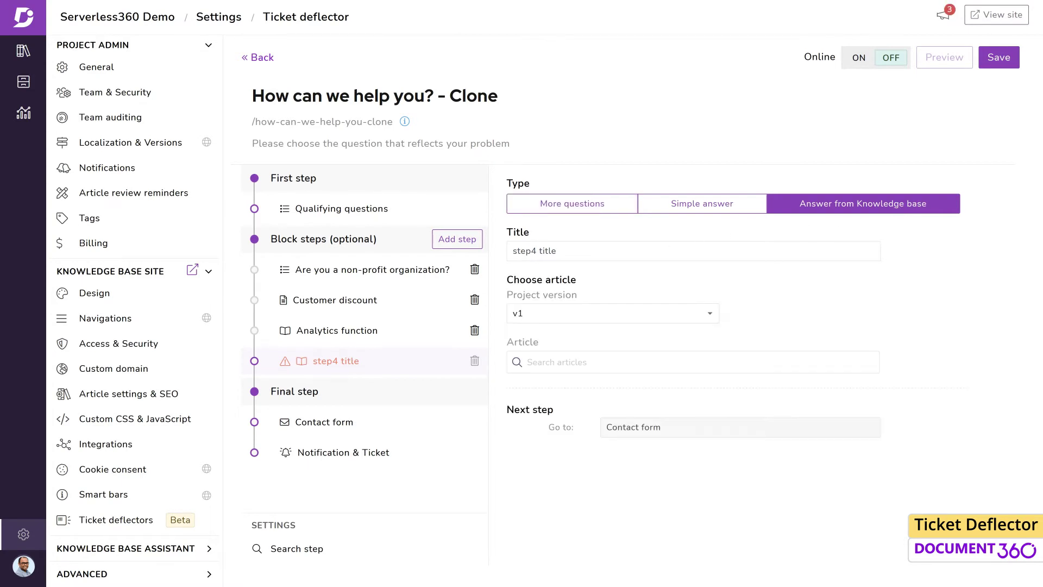
triple_click(625, 251)
text(Cancel subscription)
click(522, 362)
text(sub)
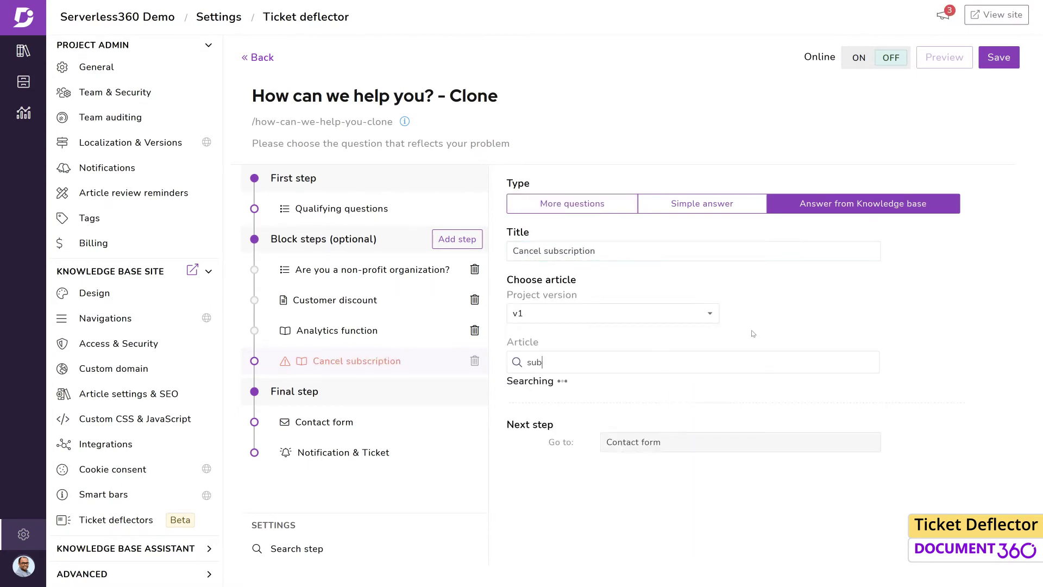
text(s)
click(517, 386)
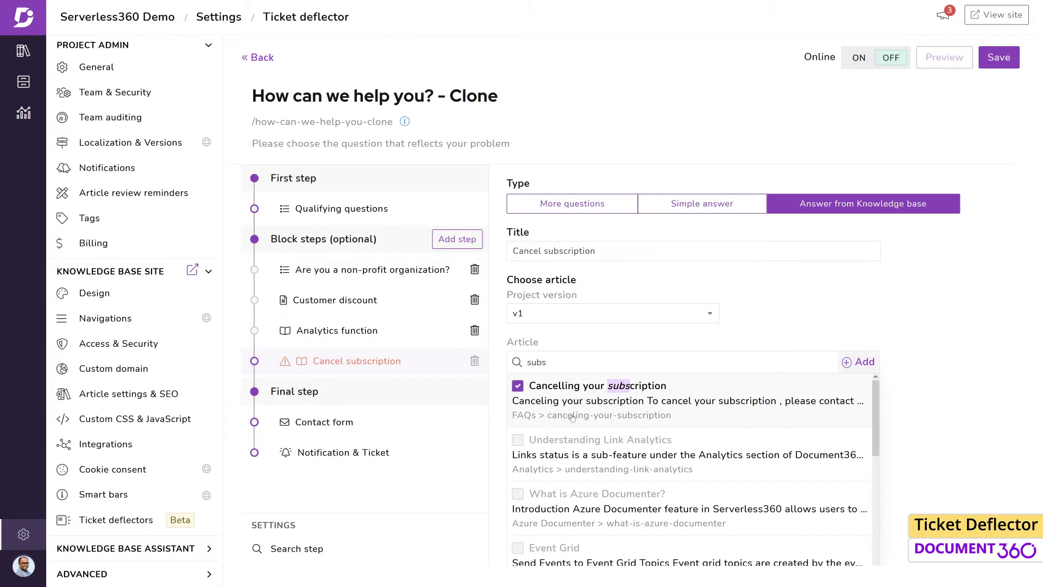
click(853, 361)
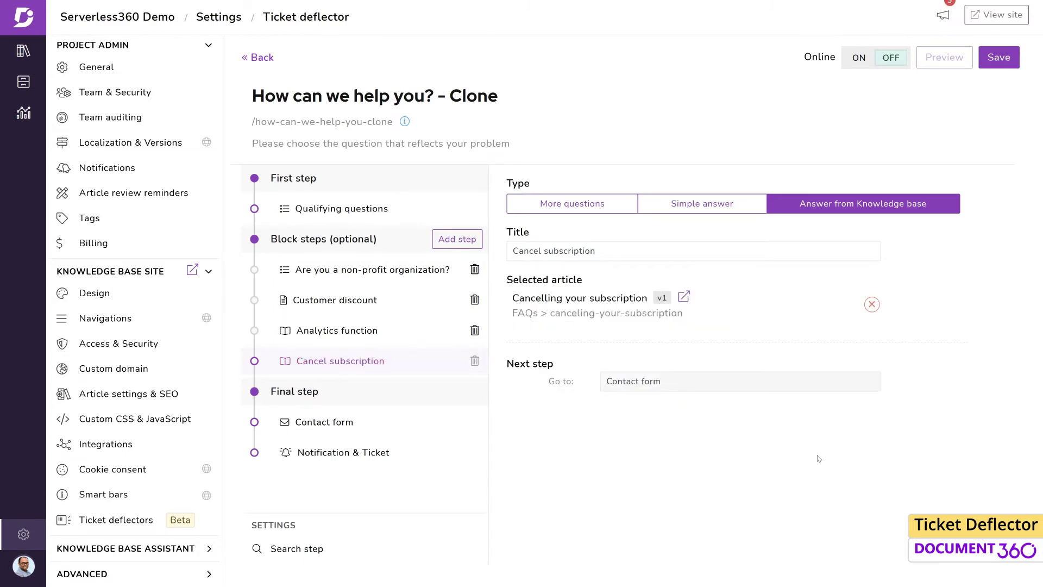
click(858, 57)
click(998, 57)
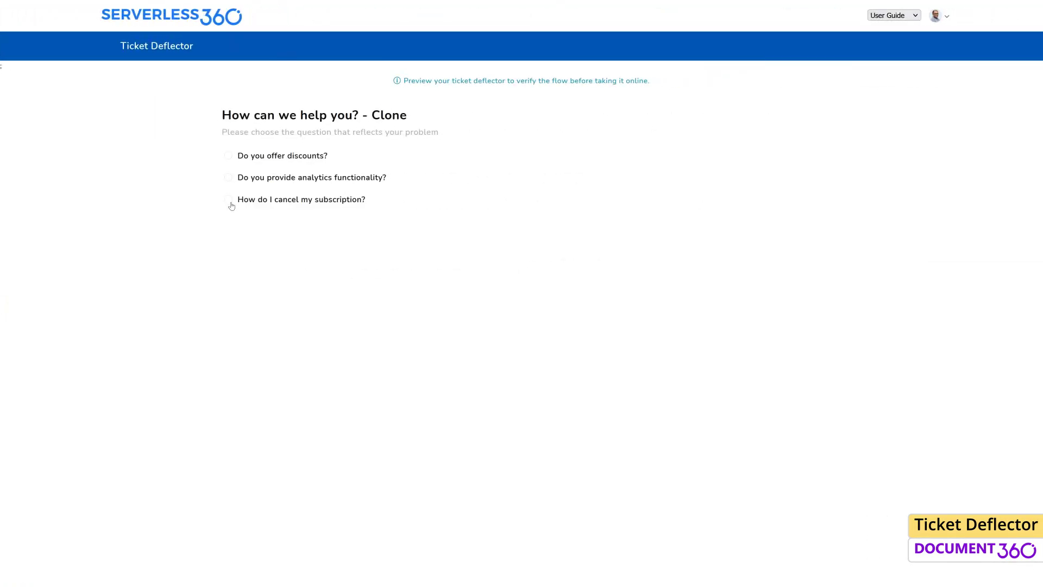
- Preview 'How do I cancel my subscription?', scroll through the article, and mark it as not helpful
click(230, 200)
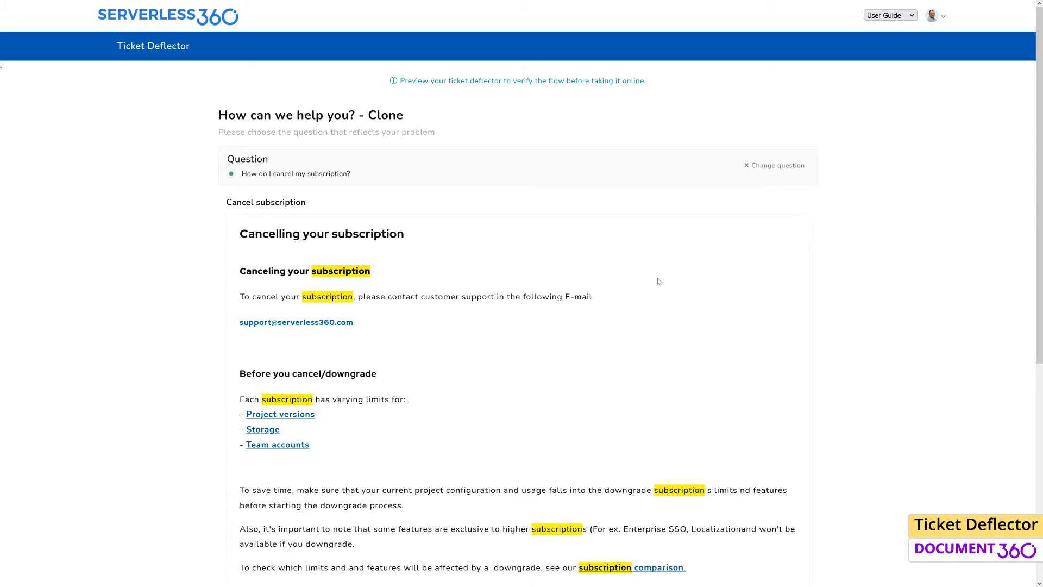
scroll(630, 567, down, 5)
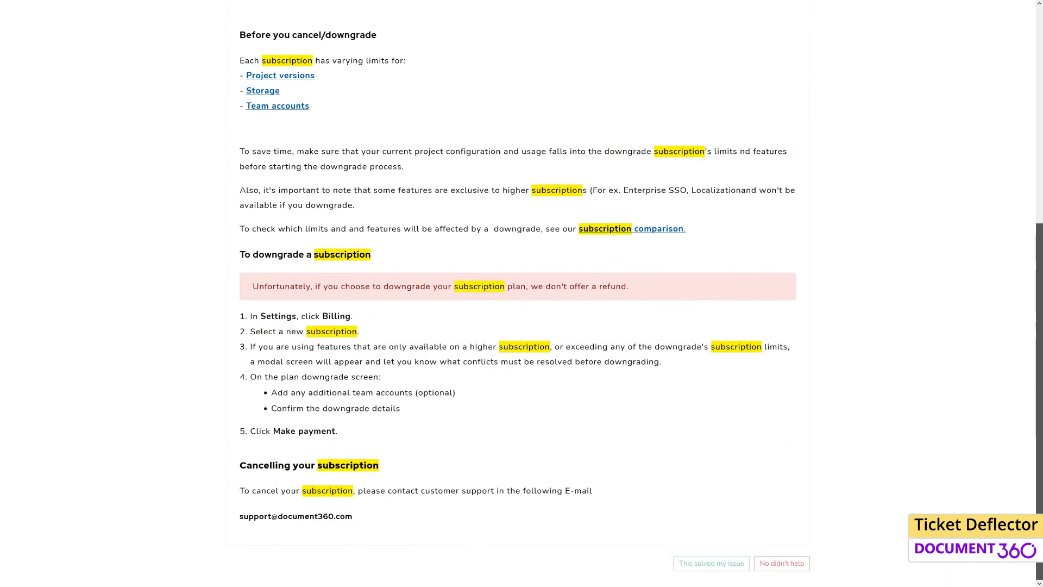
click(770, 566)
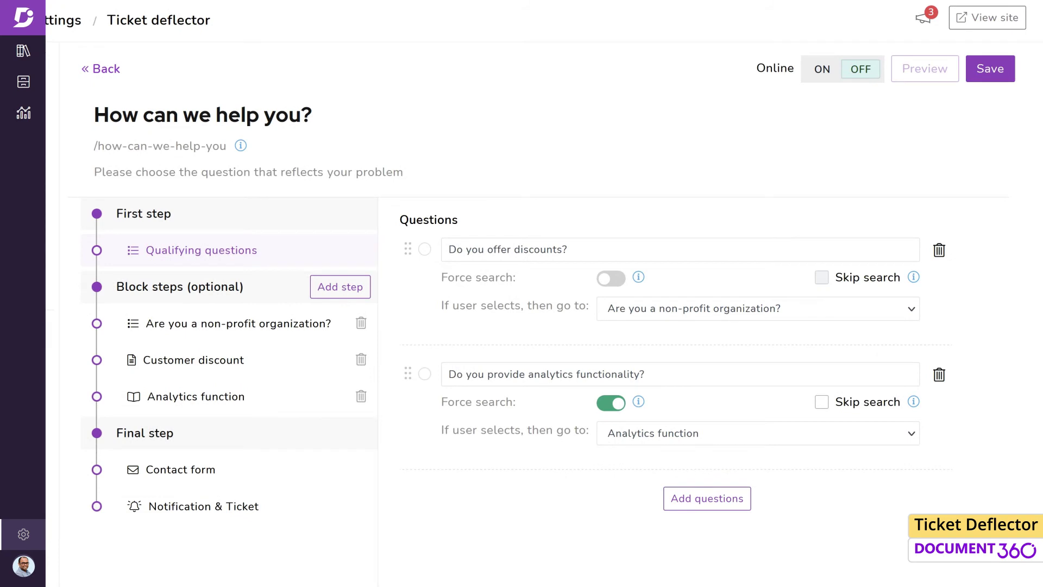
- Add the question 'Can you process payment based on invoice?' with forced search that can be skipped
click(693, 510)
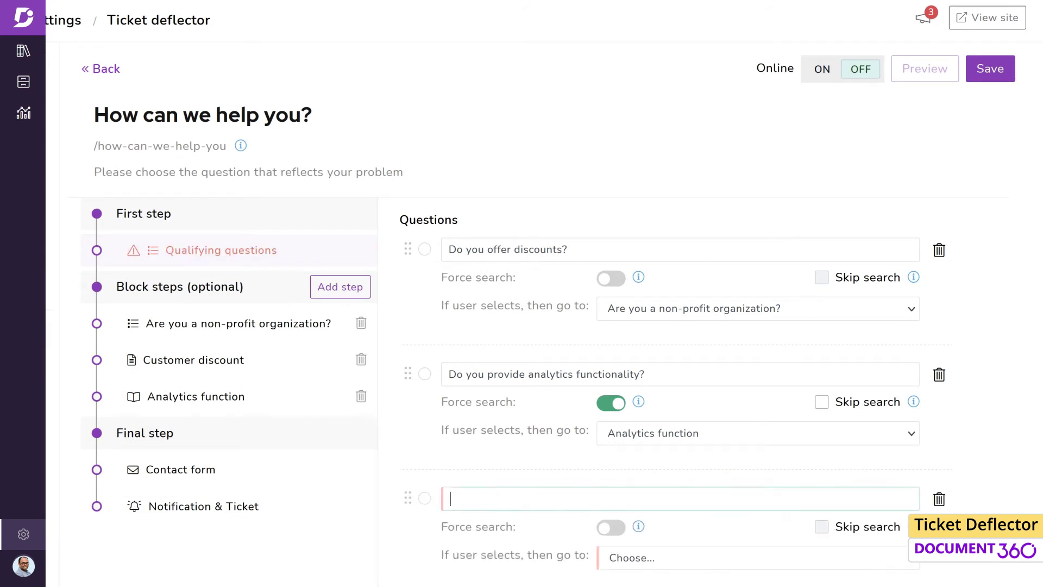
text(Can you process payment based on invoice?)
click(619, 529)
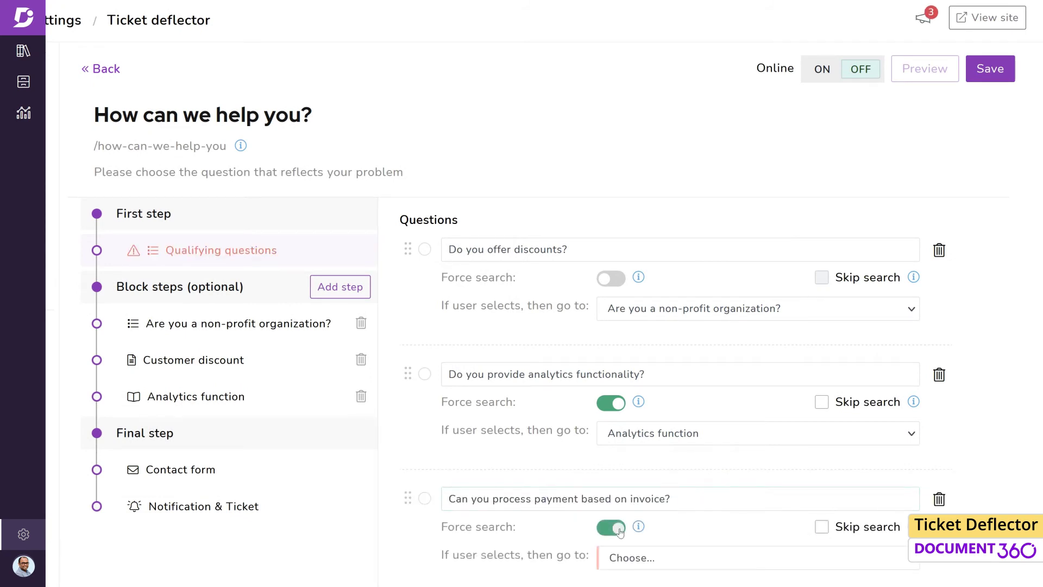
click(821, 526)
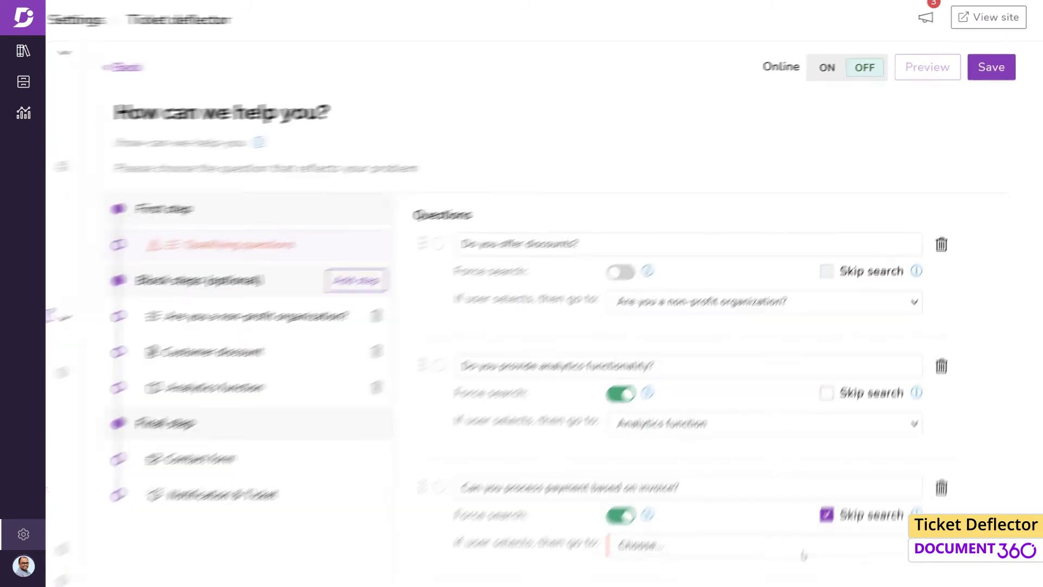
- Route it to an 'Invoice Payment' simple answer saying invoices can be raised, and go online
click(803, 551)
click(831, 509)
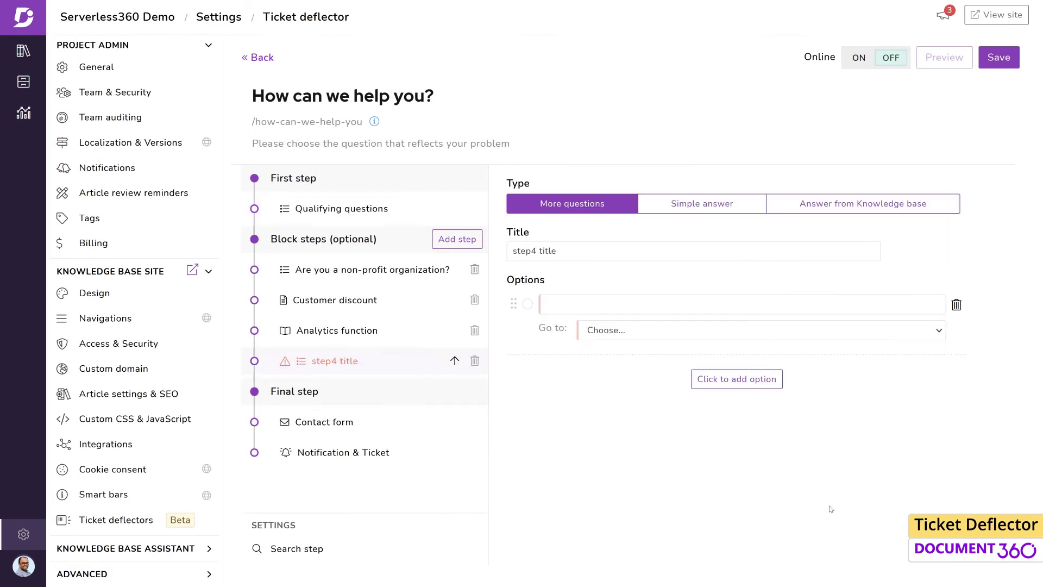
text(Invoice Payment)
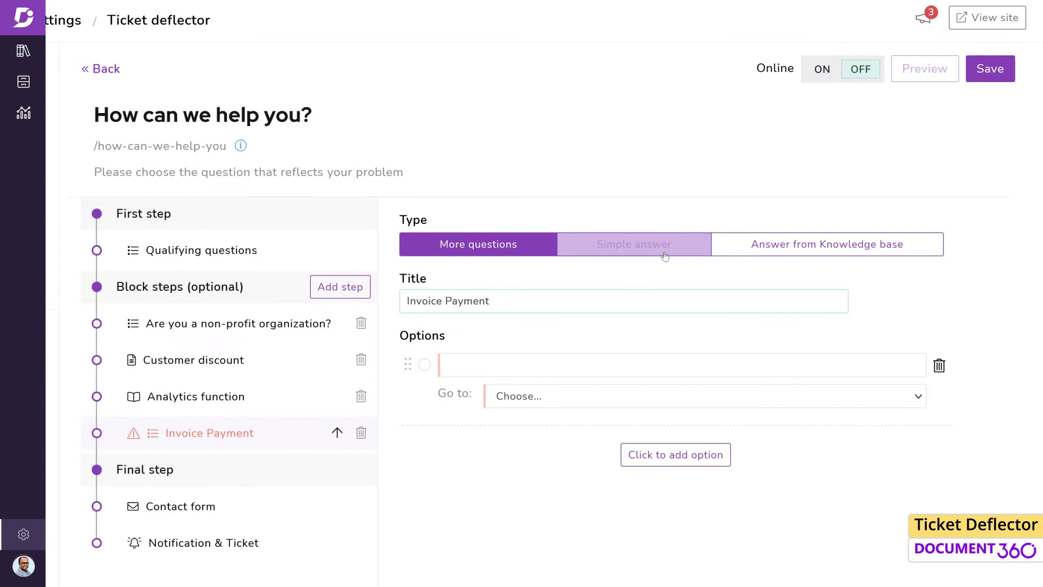
click(668, 250)
text(We can raise invoice for billing purposes.)
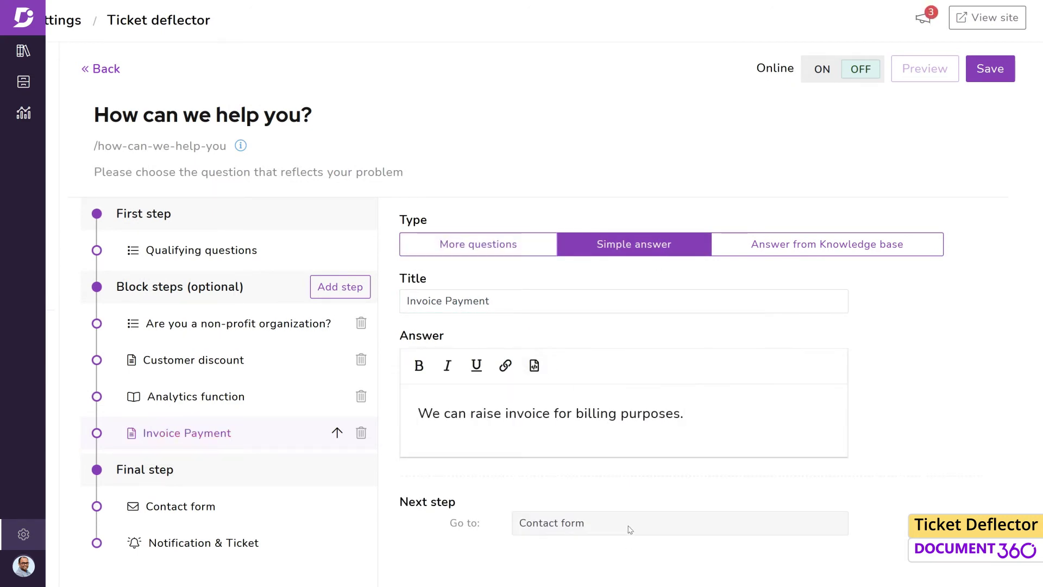
click(822, 69)
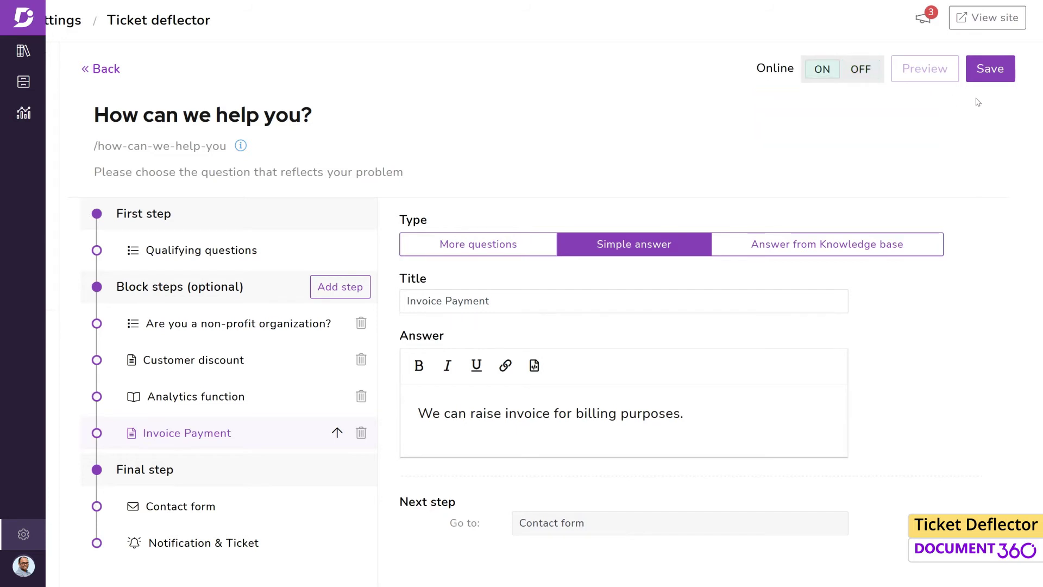
- Preview the invoice question, skip the search, and report that the answer didn't help
click(989, 69)
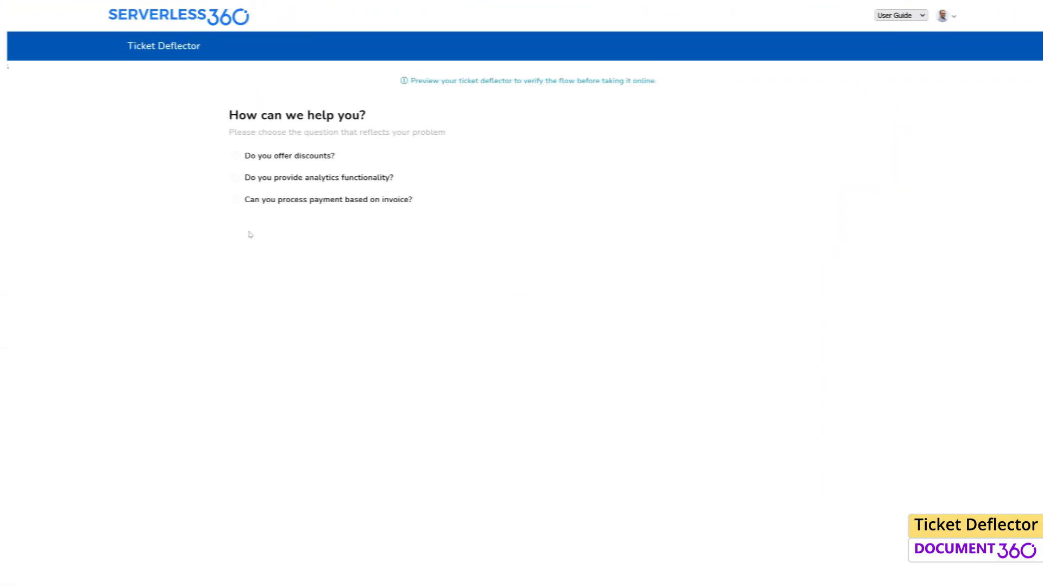
click(231, 201)
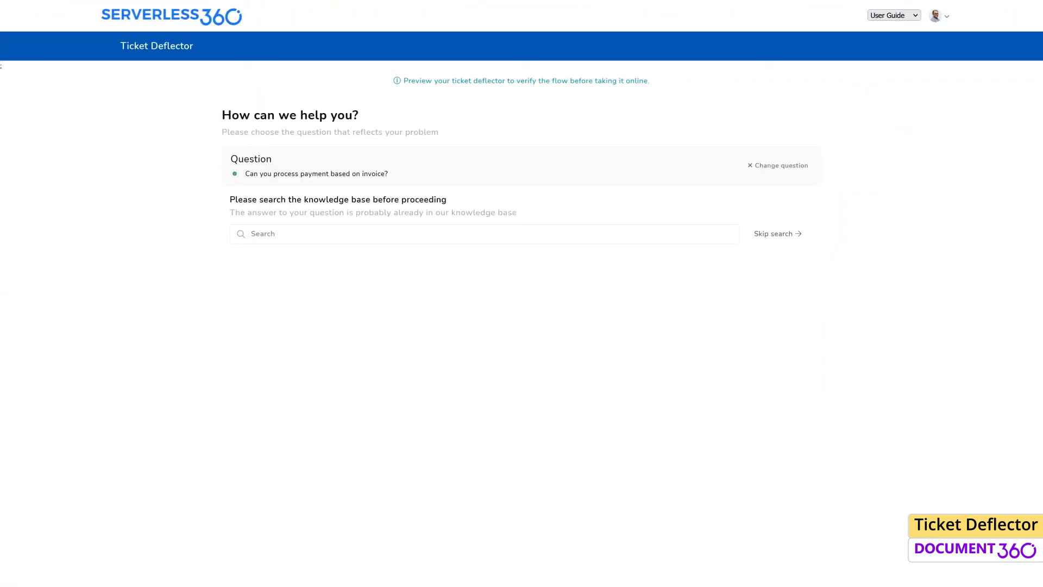
click(784, 239)
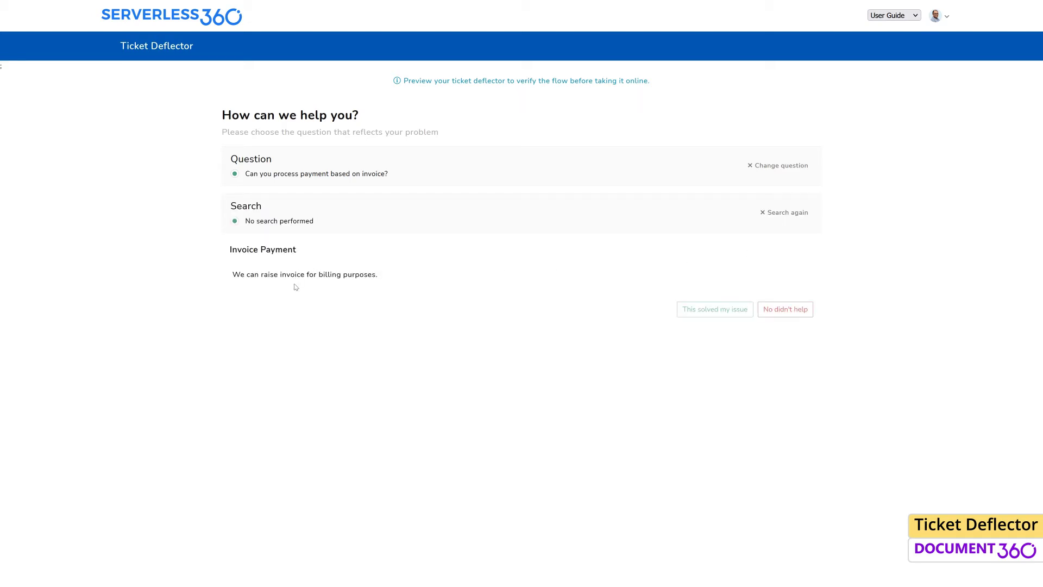
click(793, 314)
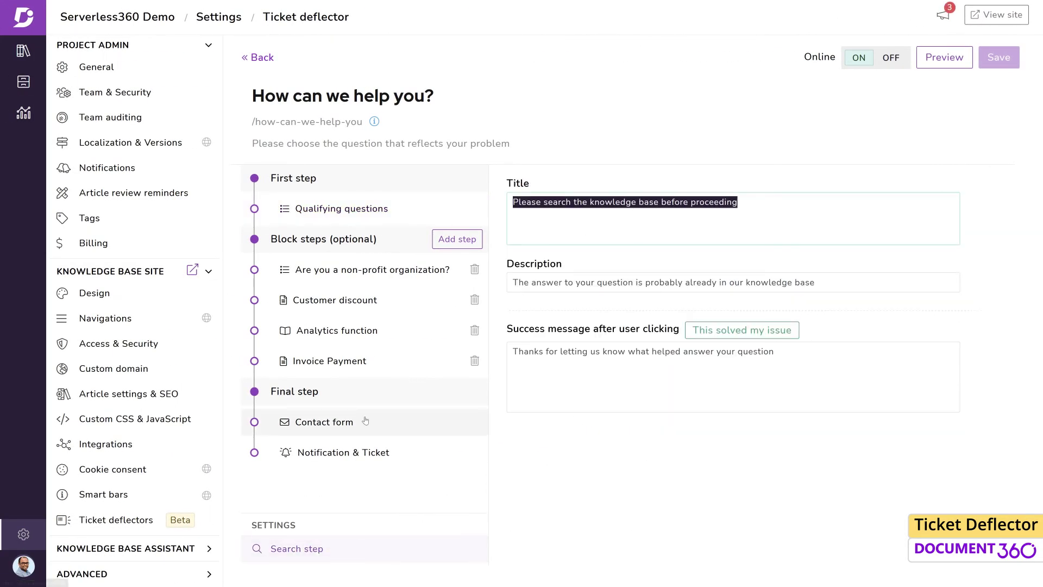
- Add a second team member as notification recipient and switch on Submit helpdesk ticket
click(365, 421)
scroll(1019, 228, down, 1)
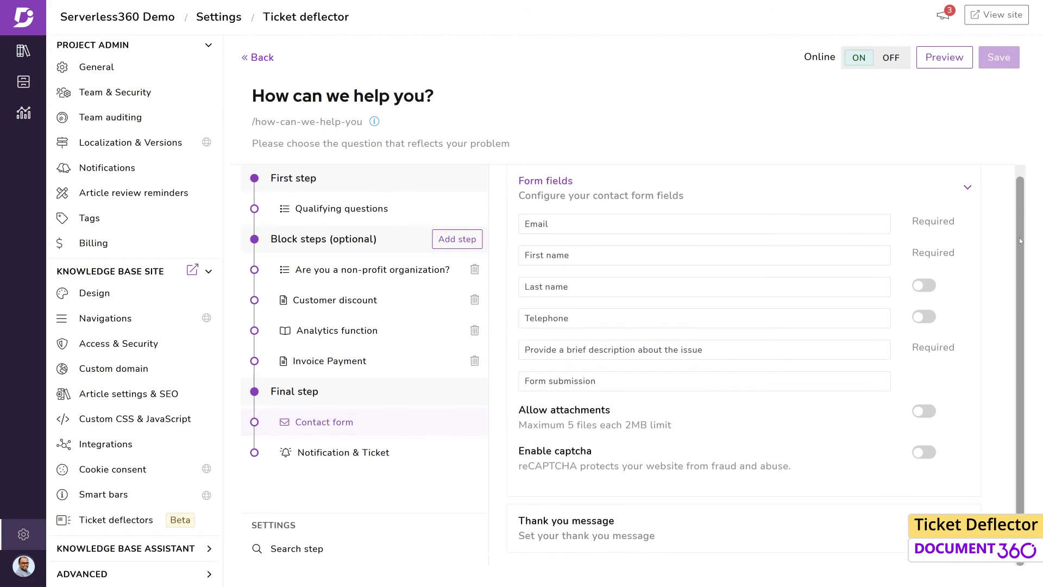
click(337, 456)
click(675, 280)
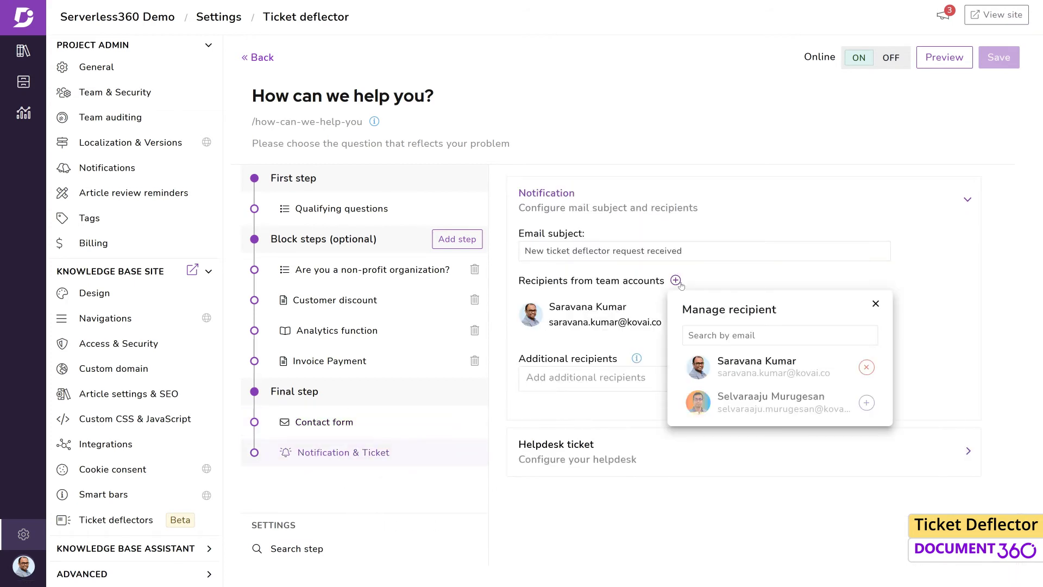
click(866, 403)
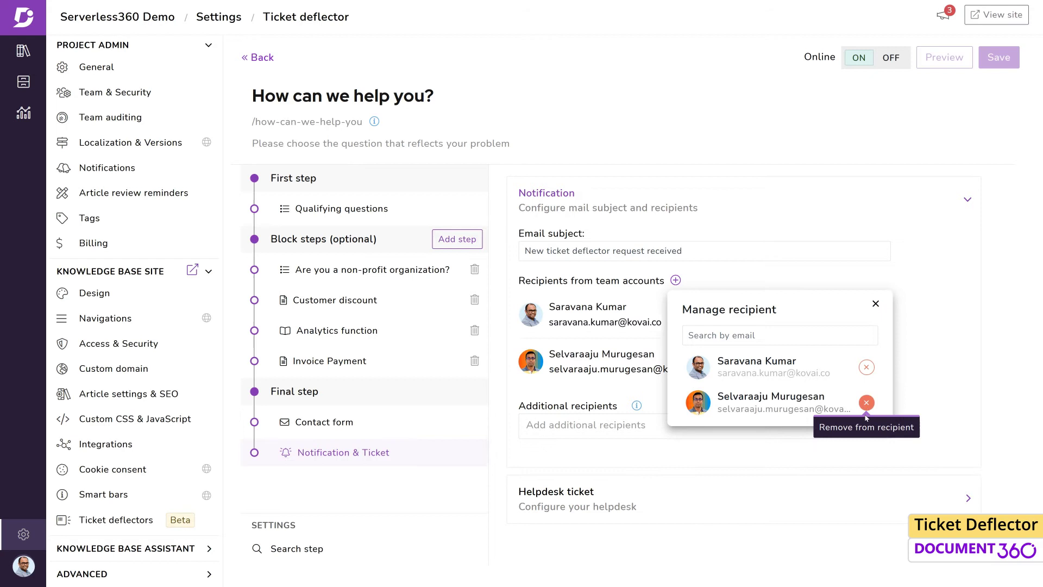
click(883, 509)
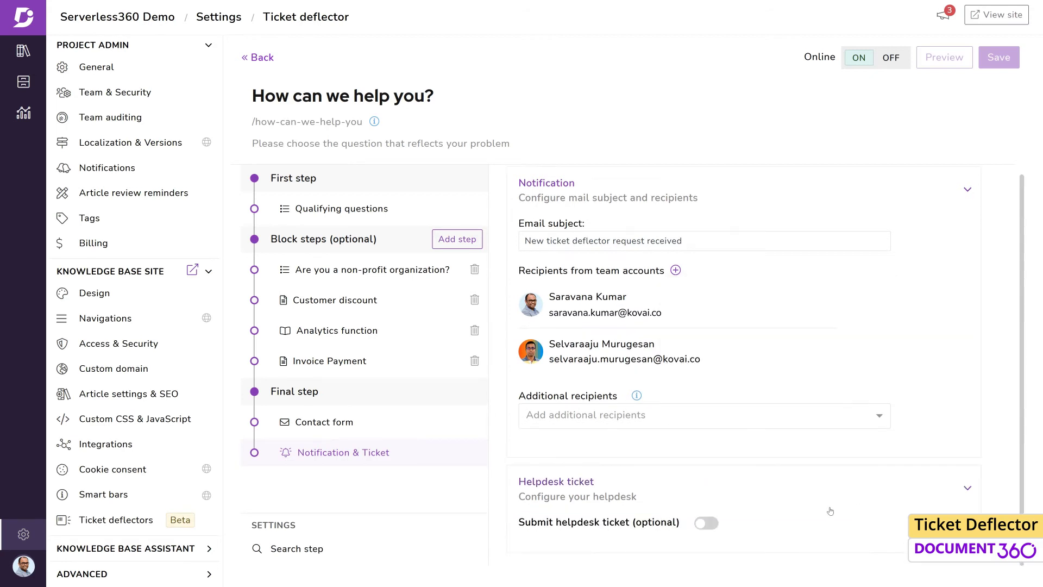
click(704, 524)
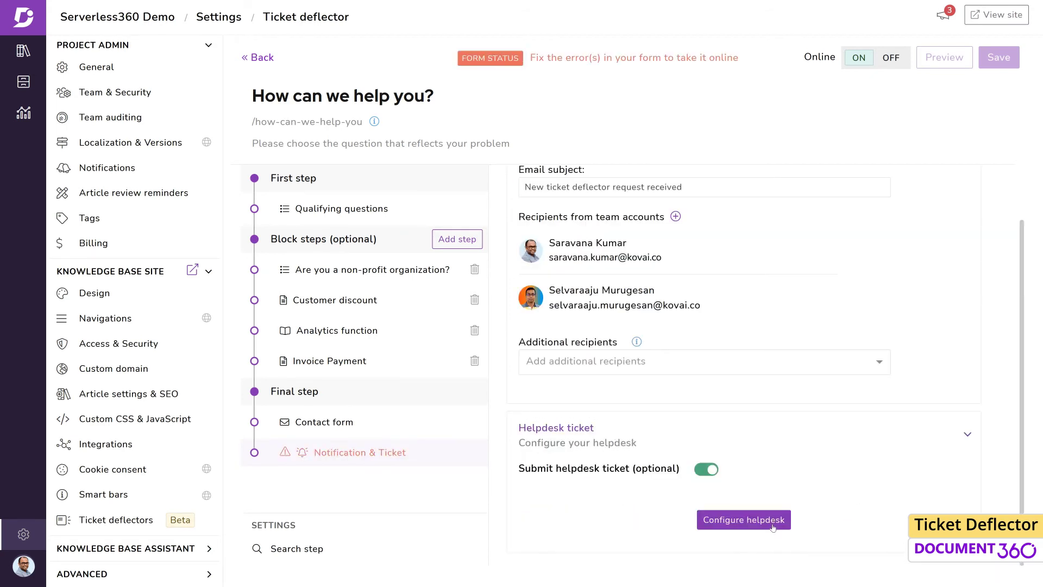
- Review the Zendesk helpdesk connection fields, then close back to the Ticket deflectors list
click(772, 526)
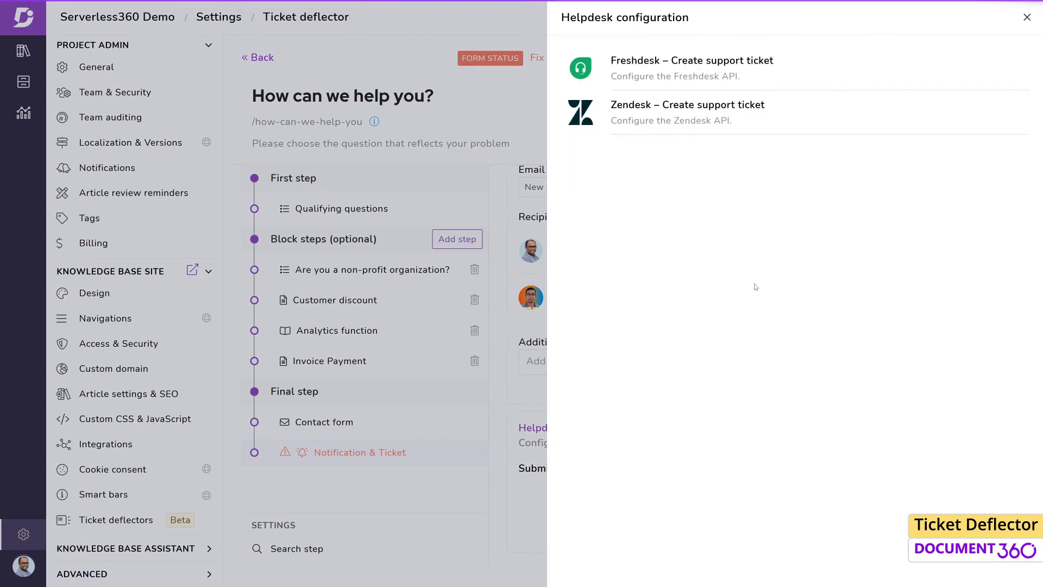
click(782, 115)
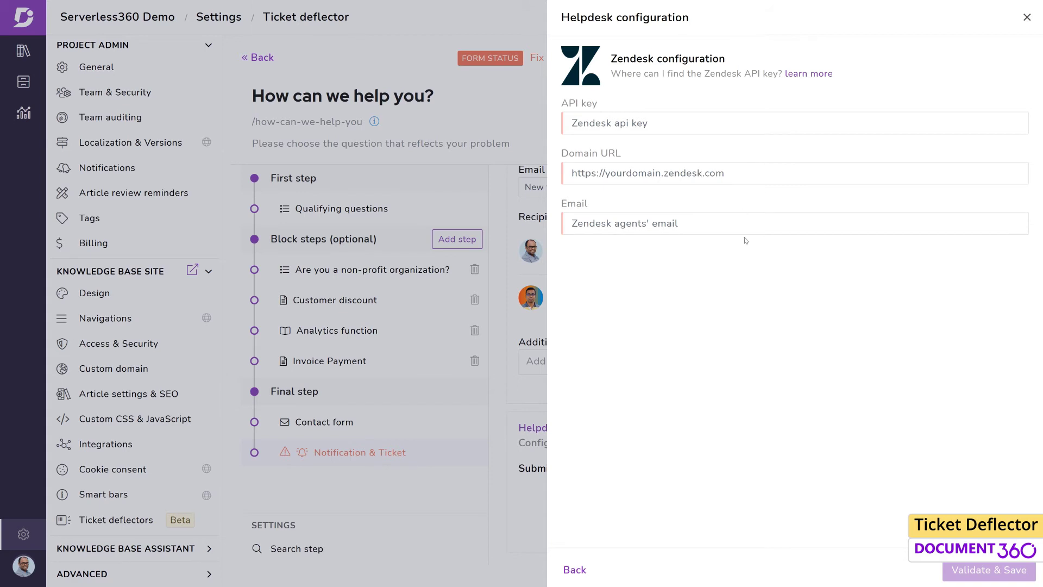
click(1026, 18)
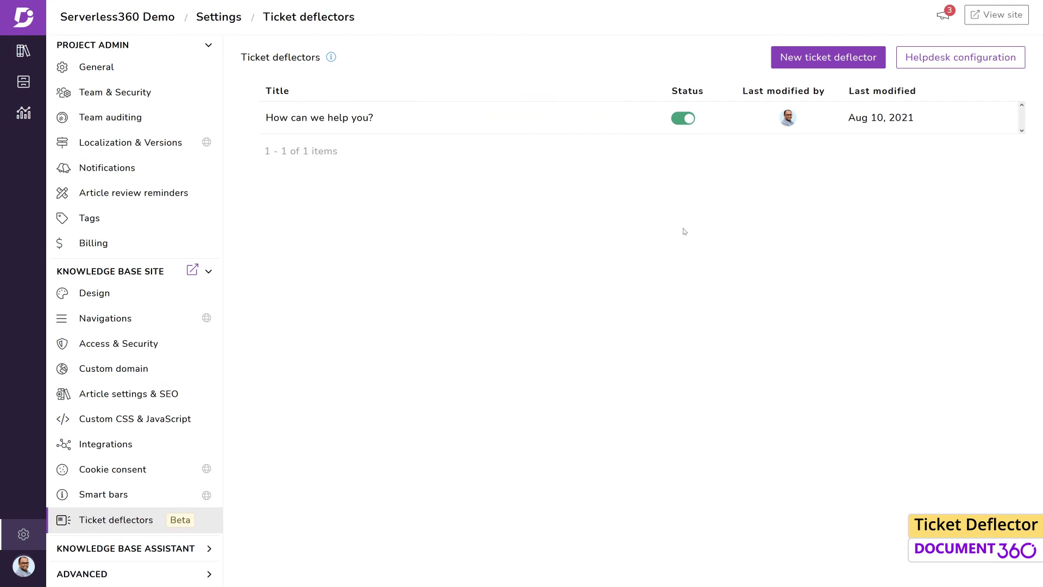
- Cancel taking How can we help you? offline, then clone it as a switched-off copy
click(683, 120)
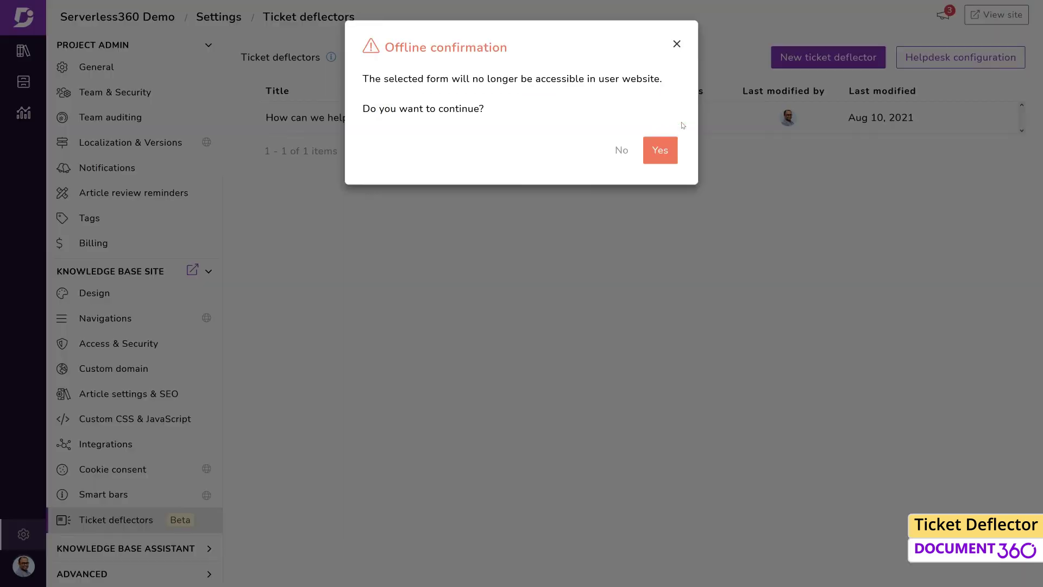
click(622, 156)
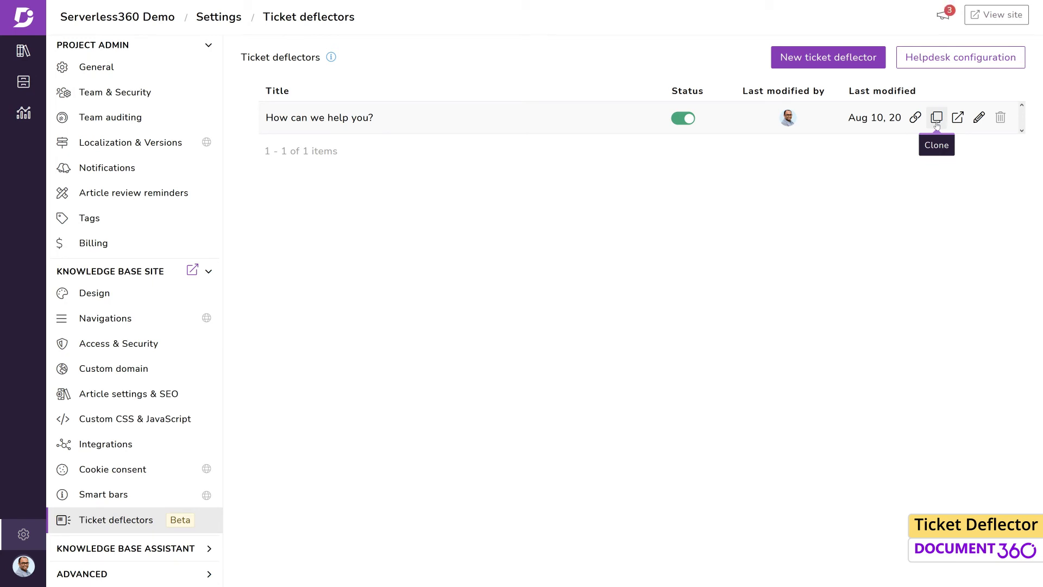
click(936, 118)
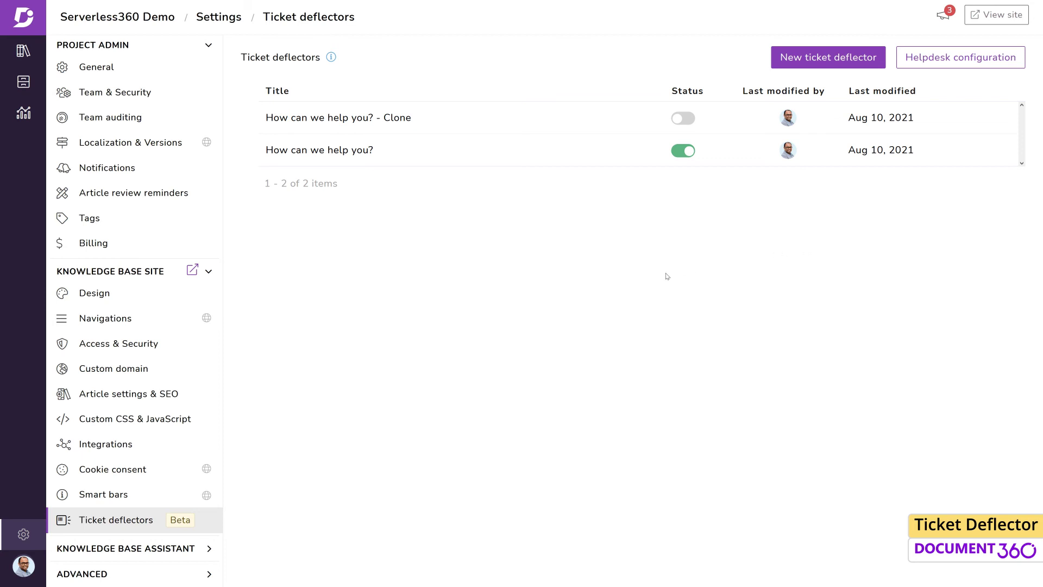
- Show the Ticket deflector analytics dashboard: 40 feedback, 15 answered from KB, 25 forms, 37 searches
click(24, 113)
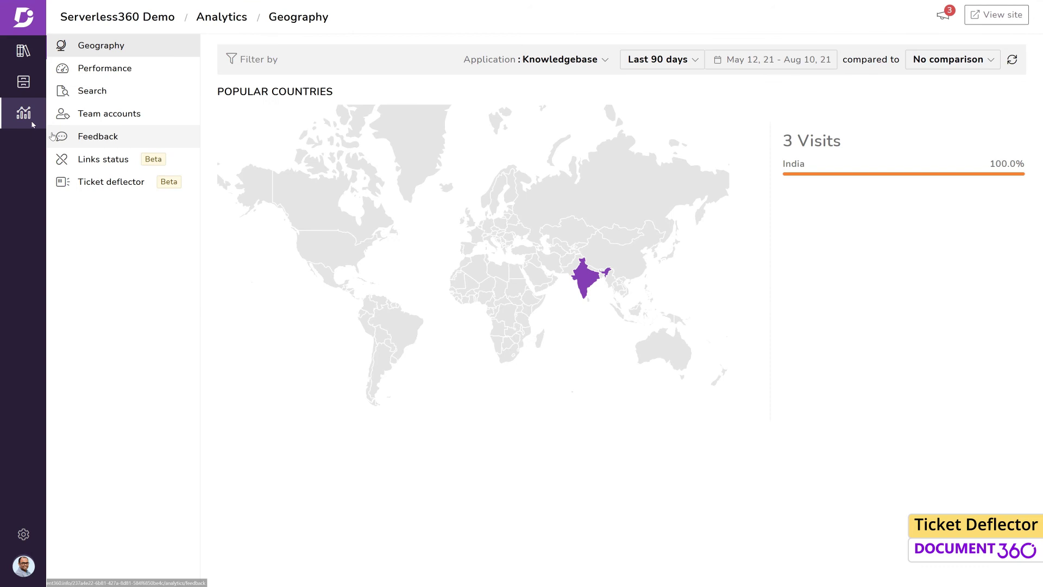
click(106, 182)
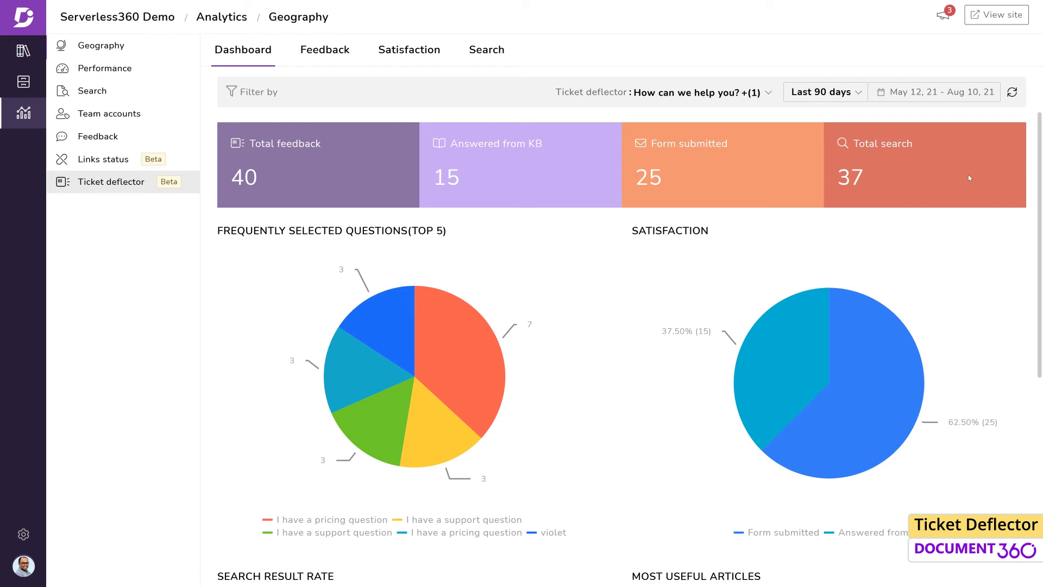
mouse_move(380, 327)
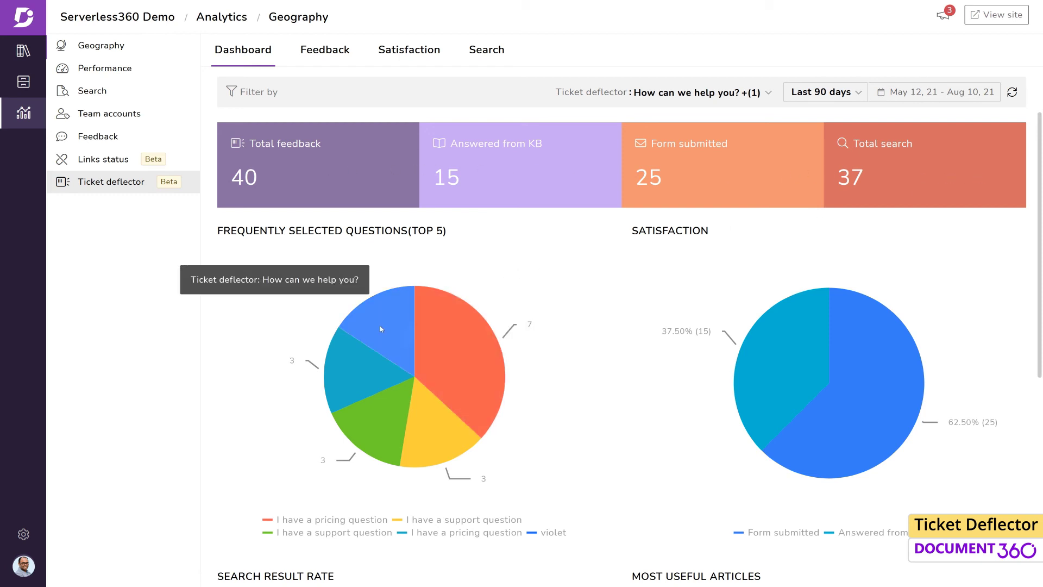
scroll(379, 326, down, 5)
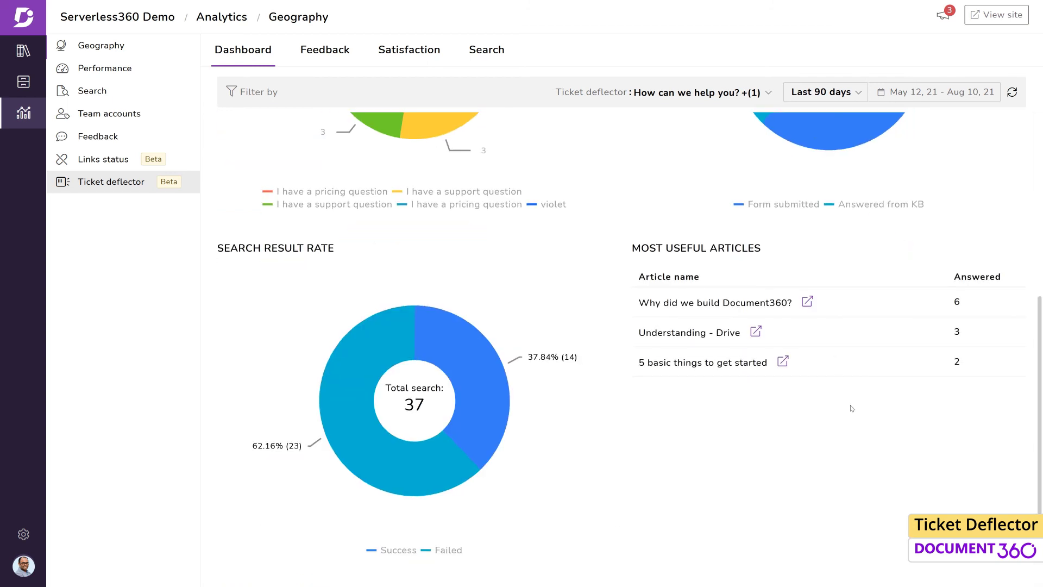
- Review feedback entries, expand the second one, then view the per-question Satisfaction chart
click(324, 48)
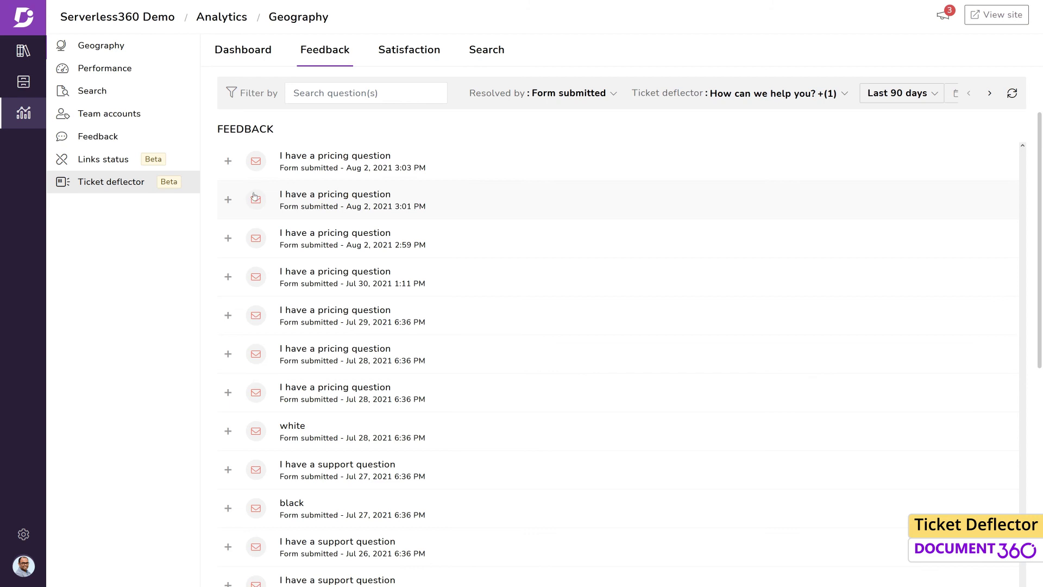
click(228, 199)
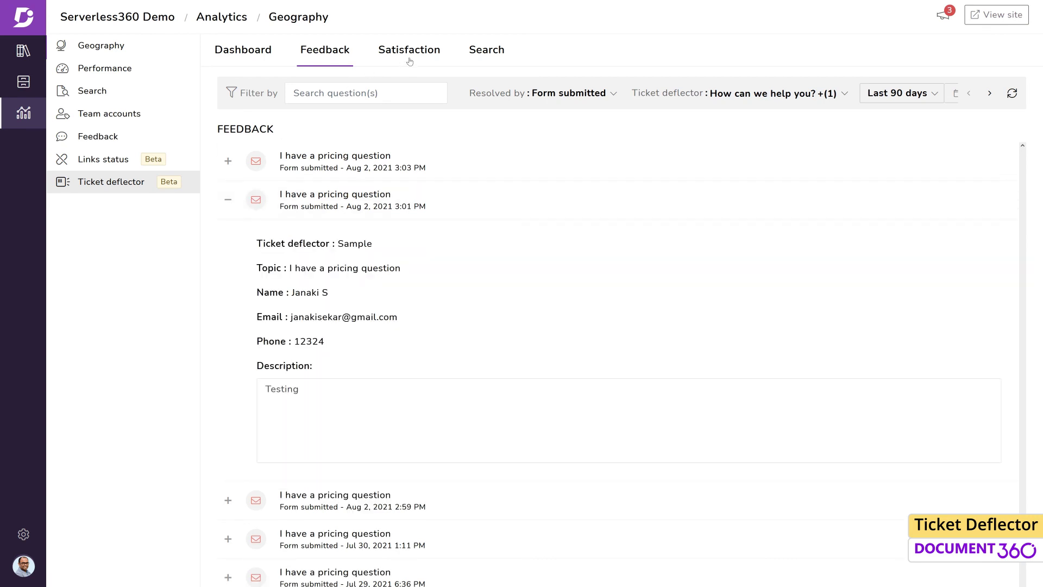
click(429, 54)
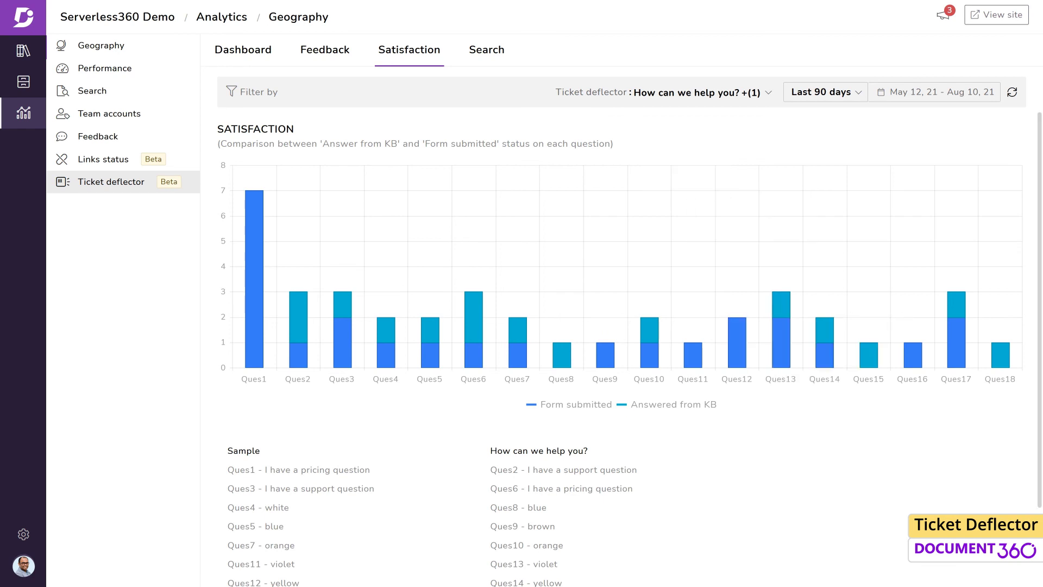
- Check the frequent search keys table, then return to the How can we help you? editor
click(496, 55)
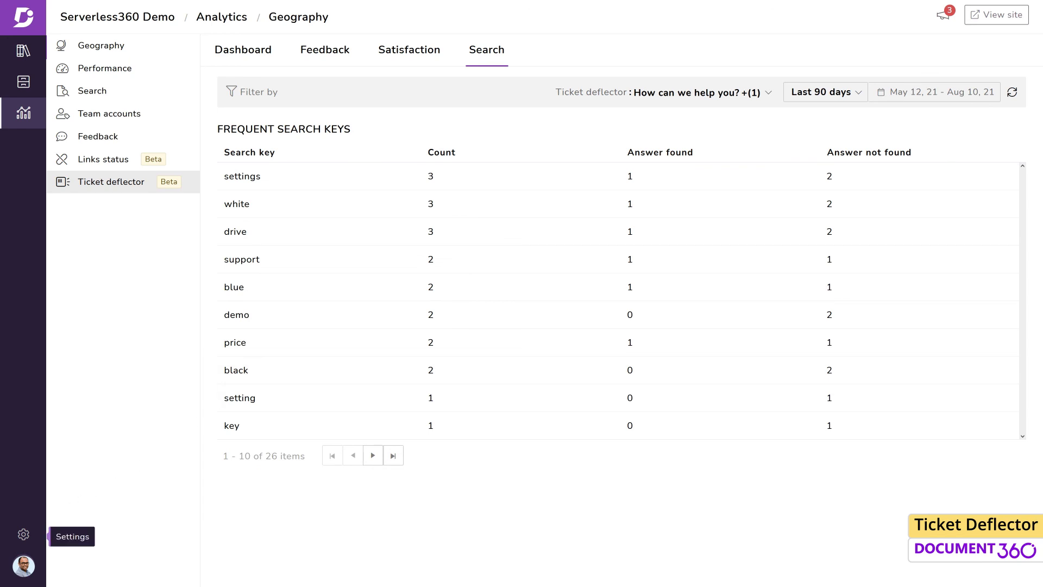
click(23, 534)
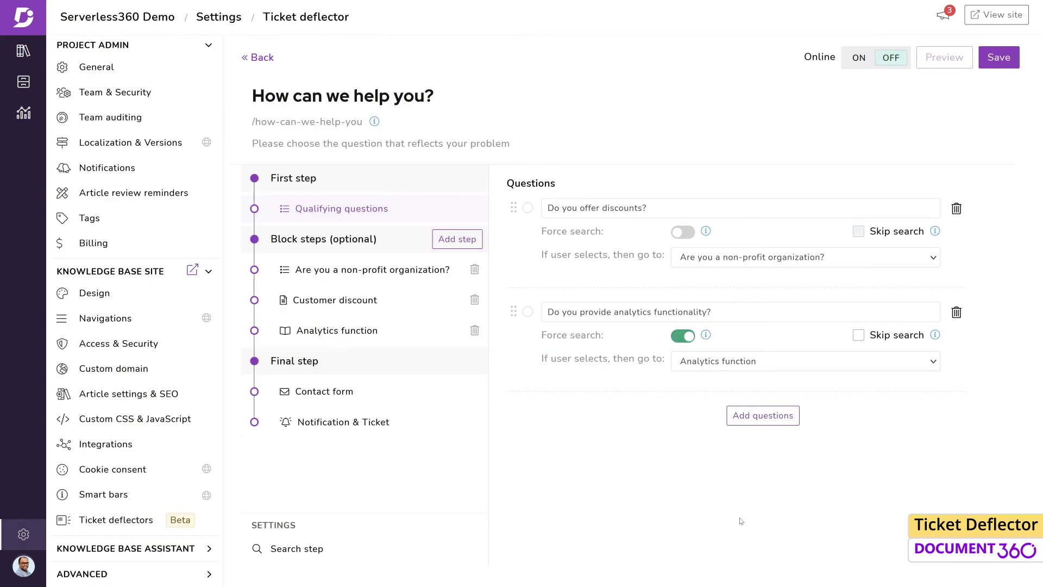
- Add a third qualifying question reading 'Can you process payment based on'
click(758, 416)
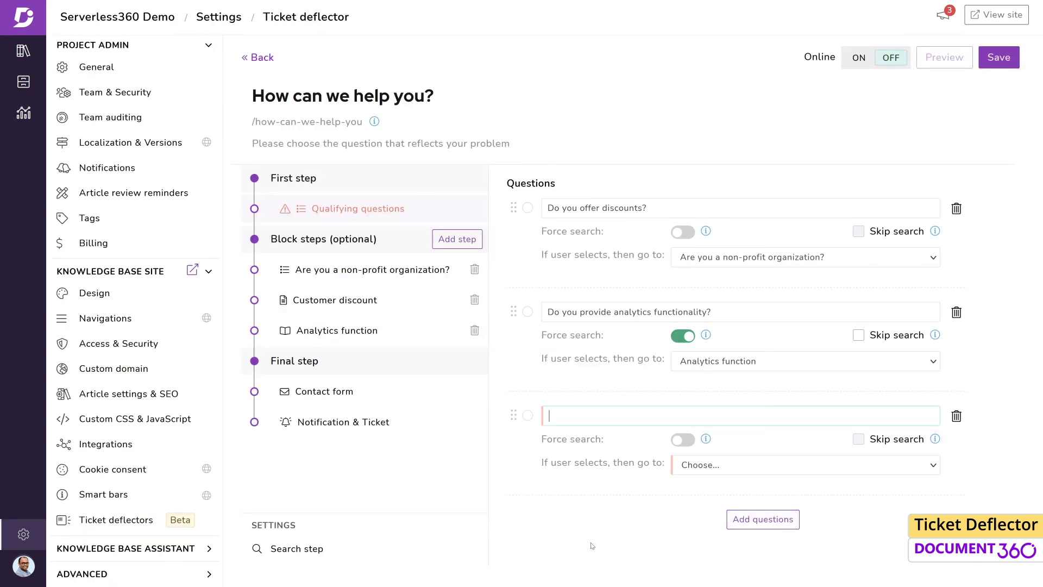
text(Can you)
text( process pay)
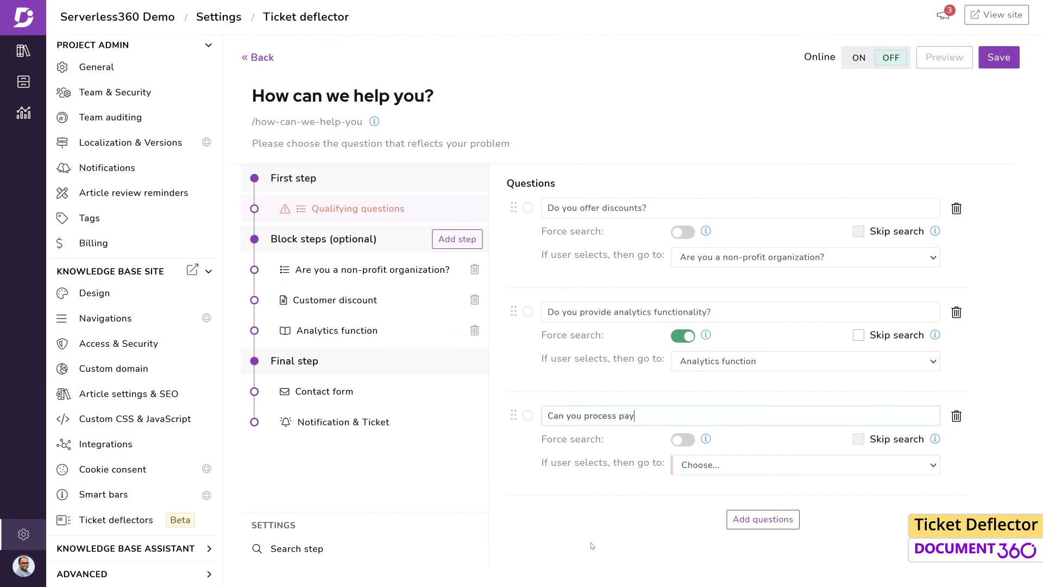